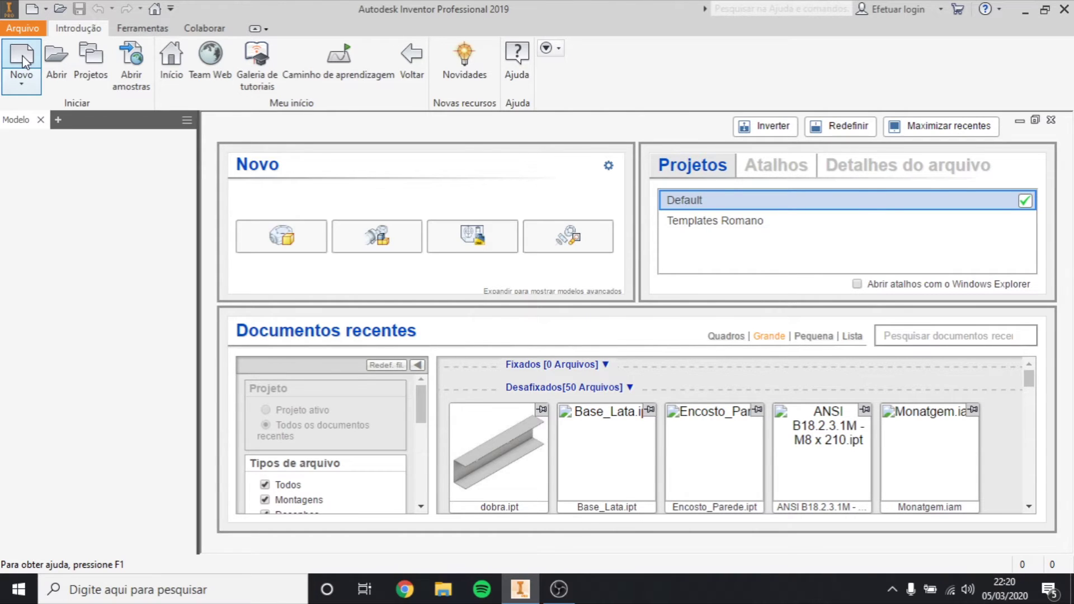
- Create a new part from the Chapa de metal (mm).ipt template and begin a 2D sketch
click(22, 62)
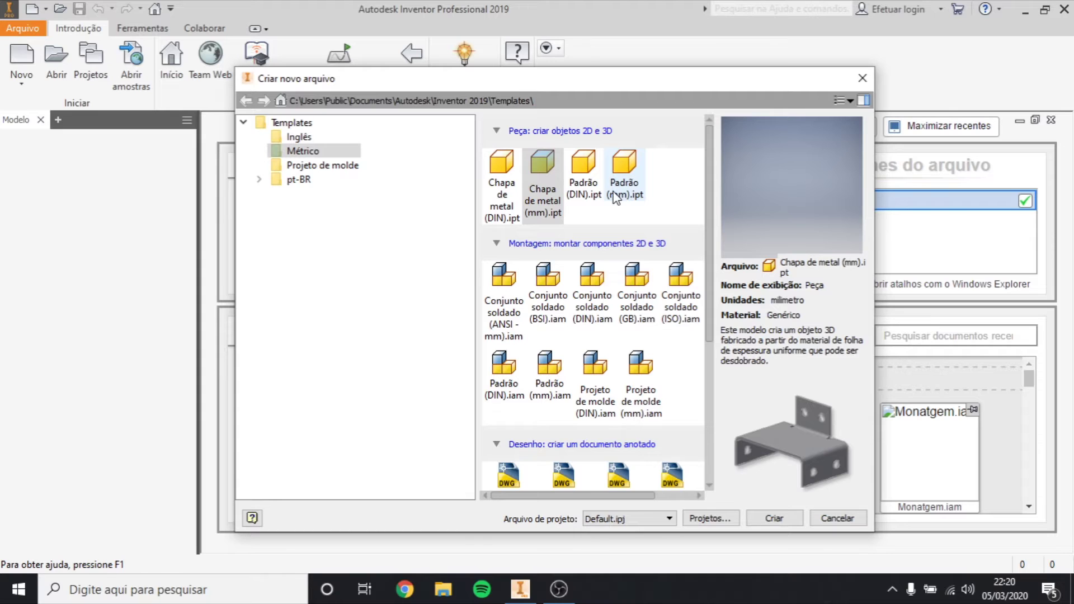
double_click(538, 225)
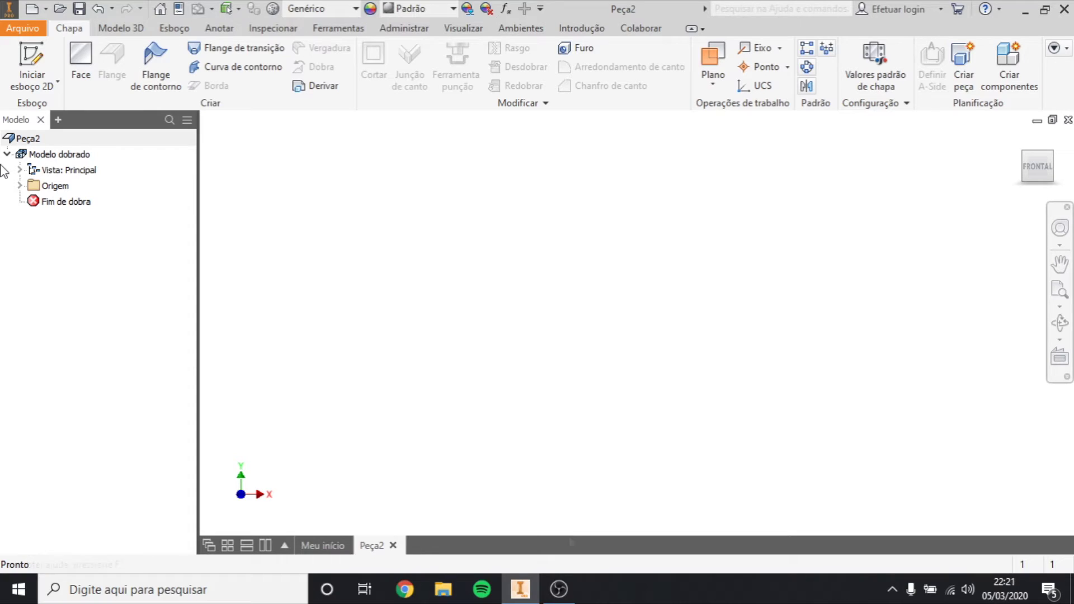
click(31, 52)
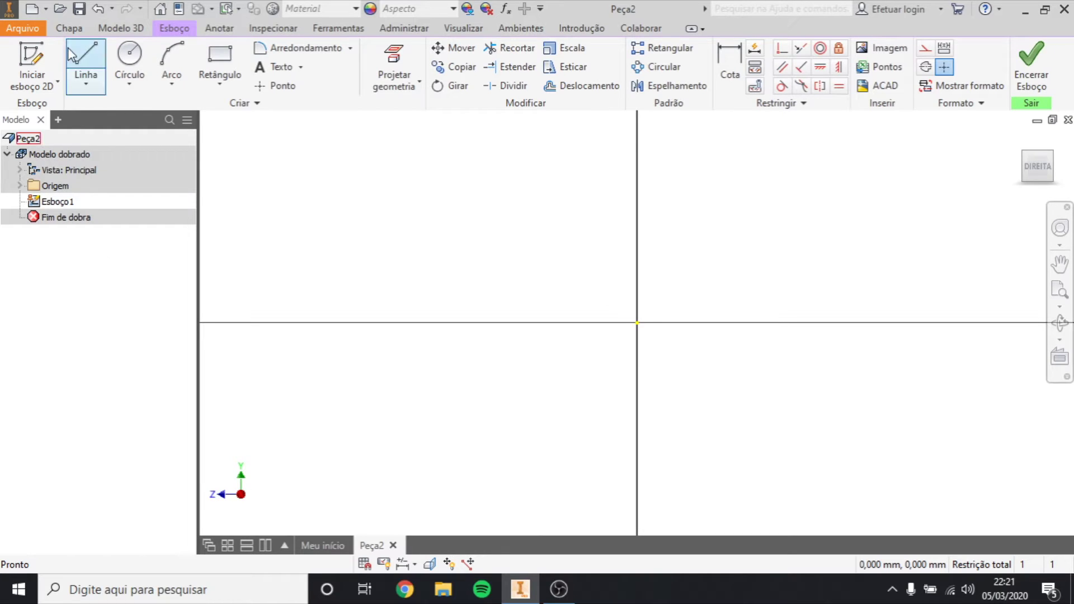
- Draw a rectangle and dimension it 200 mm wide by 50 mm high
click(220, 56)
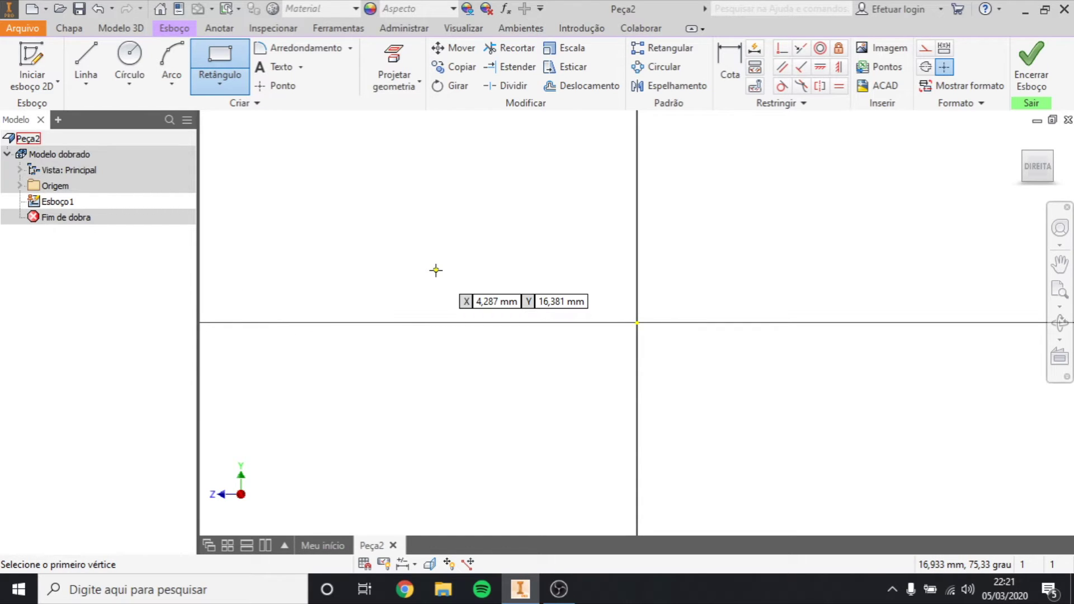
click(389, 251)
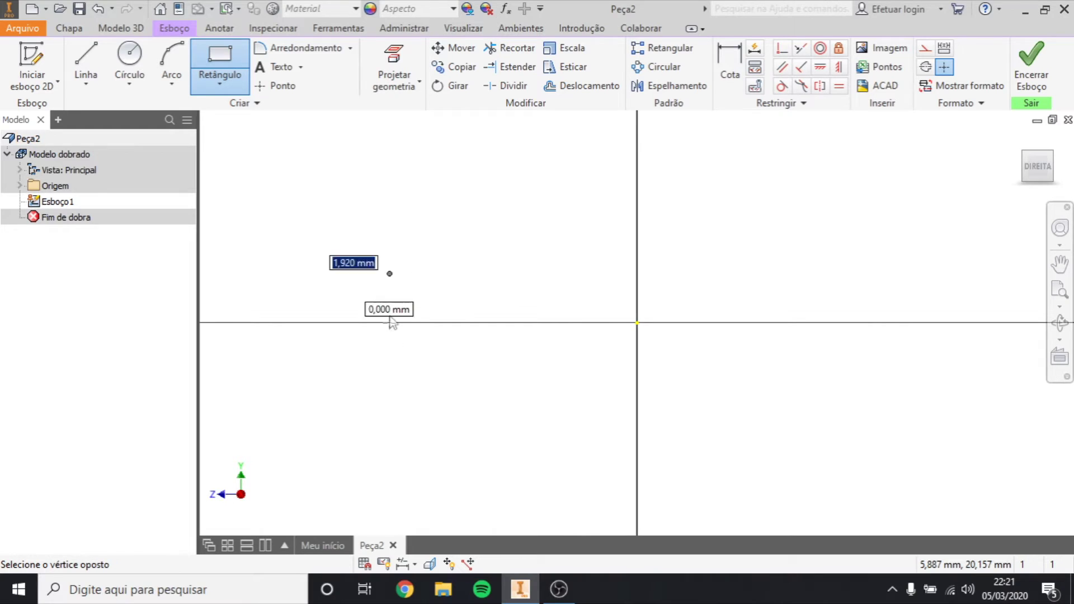
click(906, 387)
key(d)
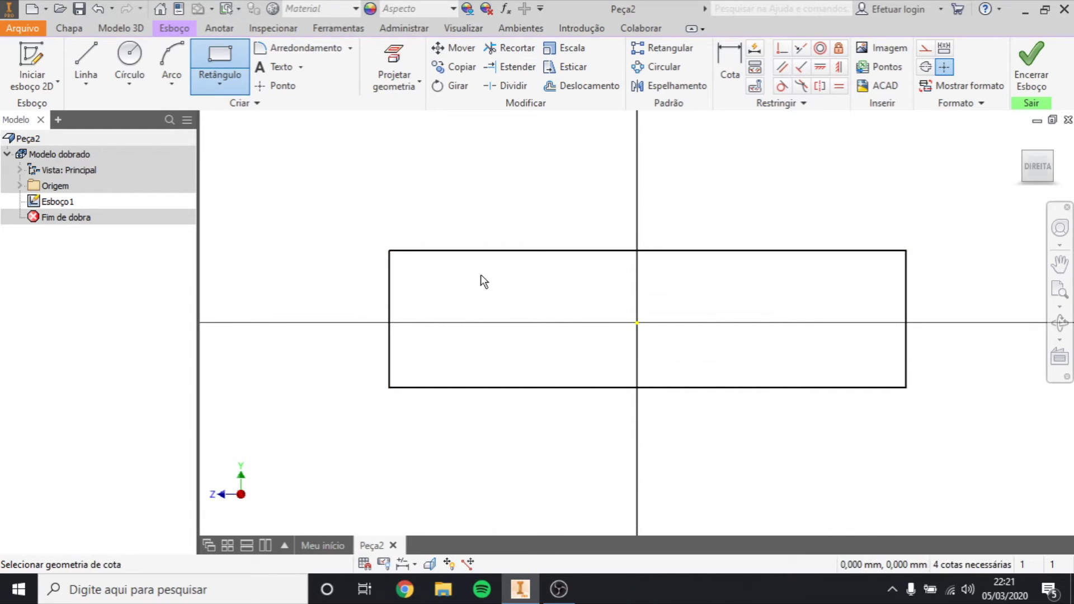
click(498, 252)
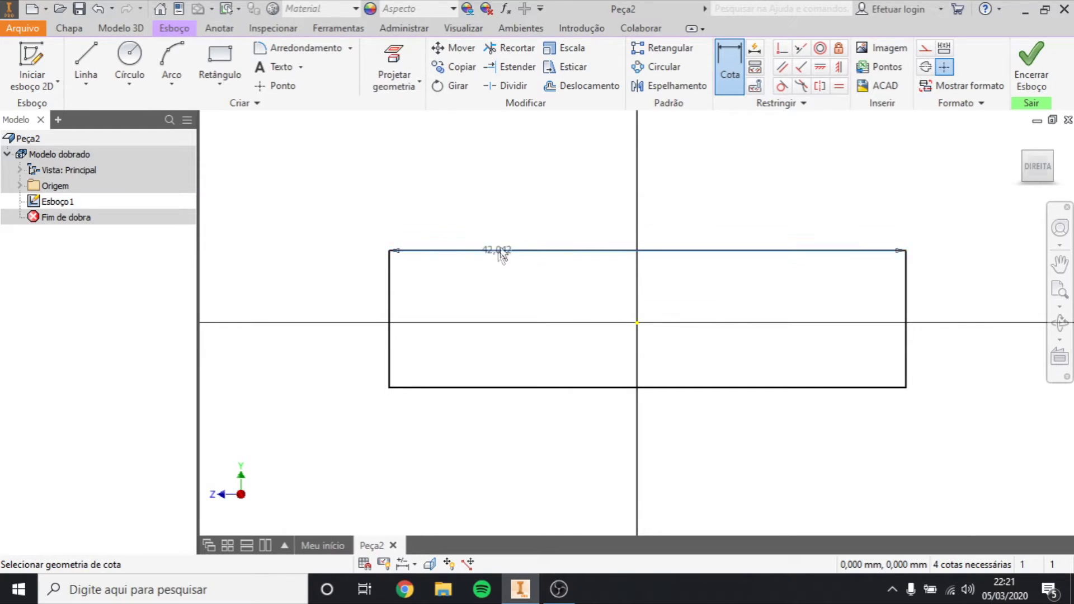
click(515, 219)
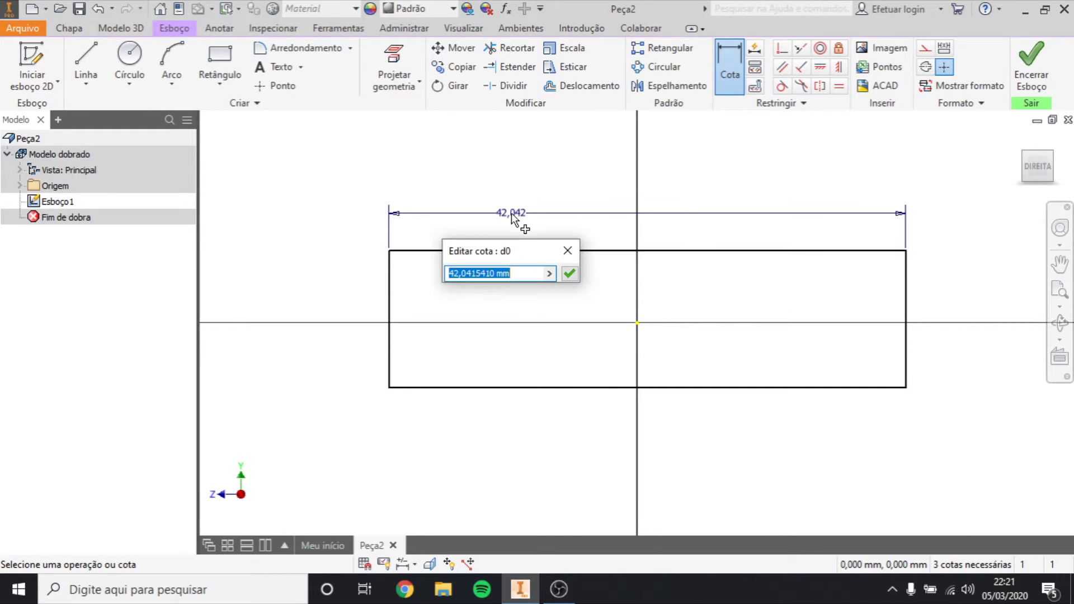
text(200)
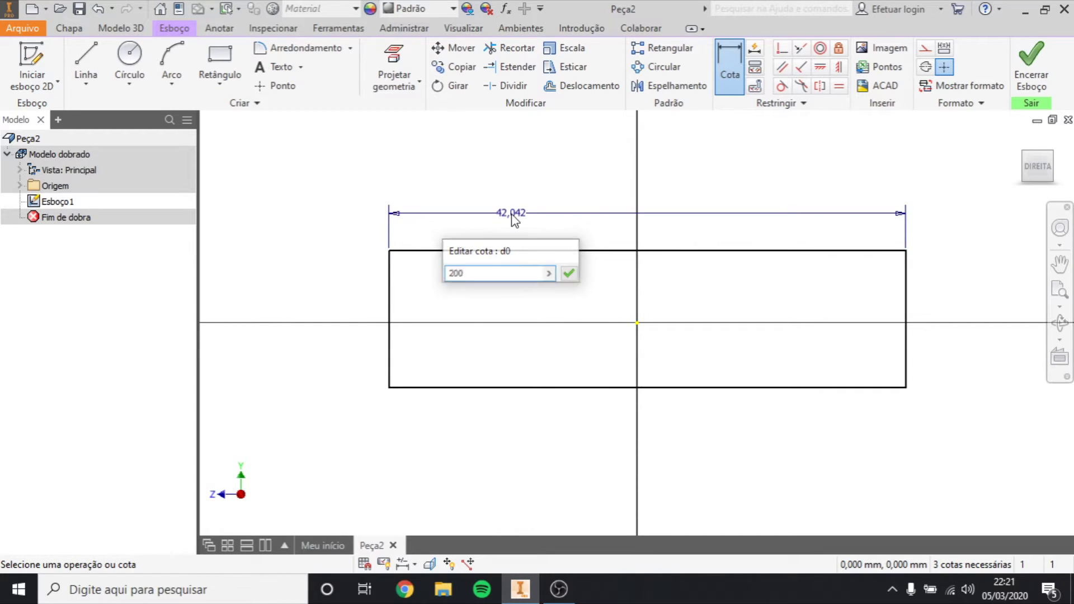
key(Return)
click(482, 258)
click(442, 254)
text(50)
key(Return)
- Centre the rectangle on the origin with offsets d0/2 and d1/2, then finish the sketch
click(612, 331)
click(649, 270)
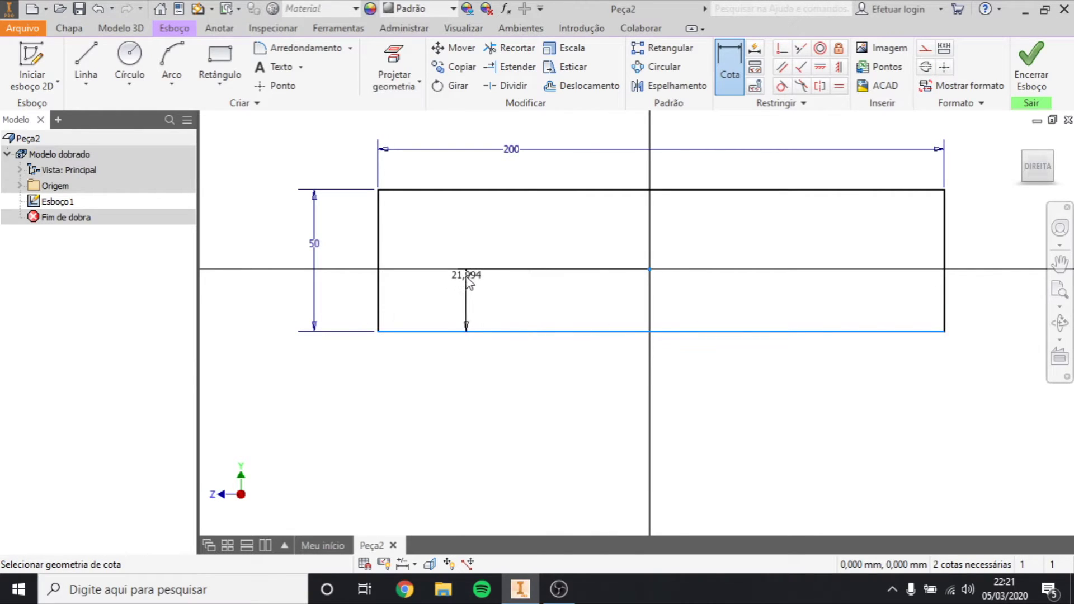
click(468, 279)
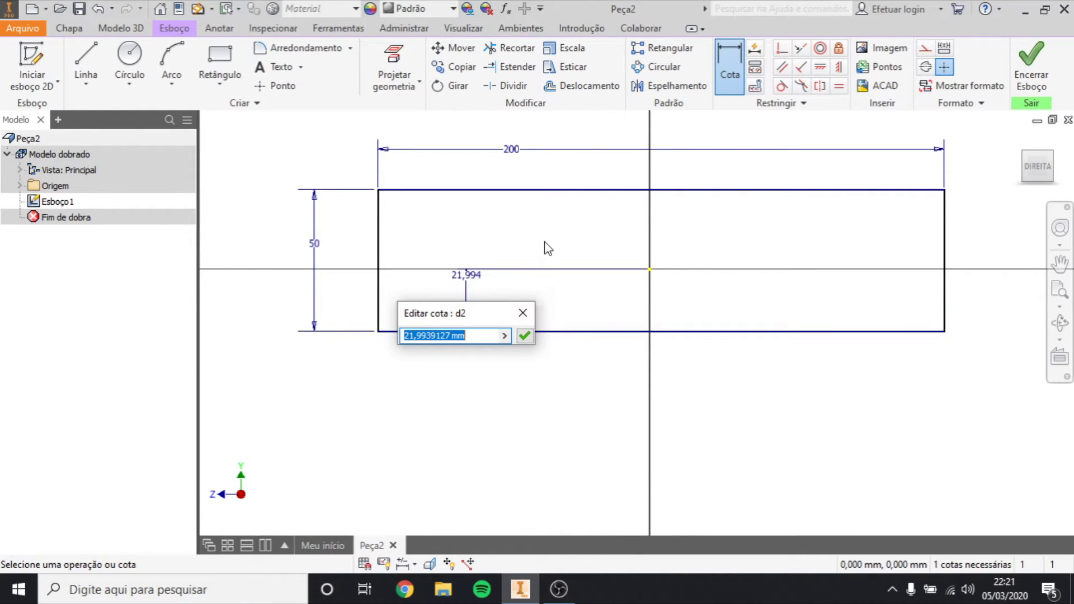
click(316, 245)
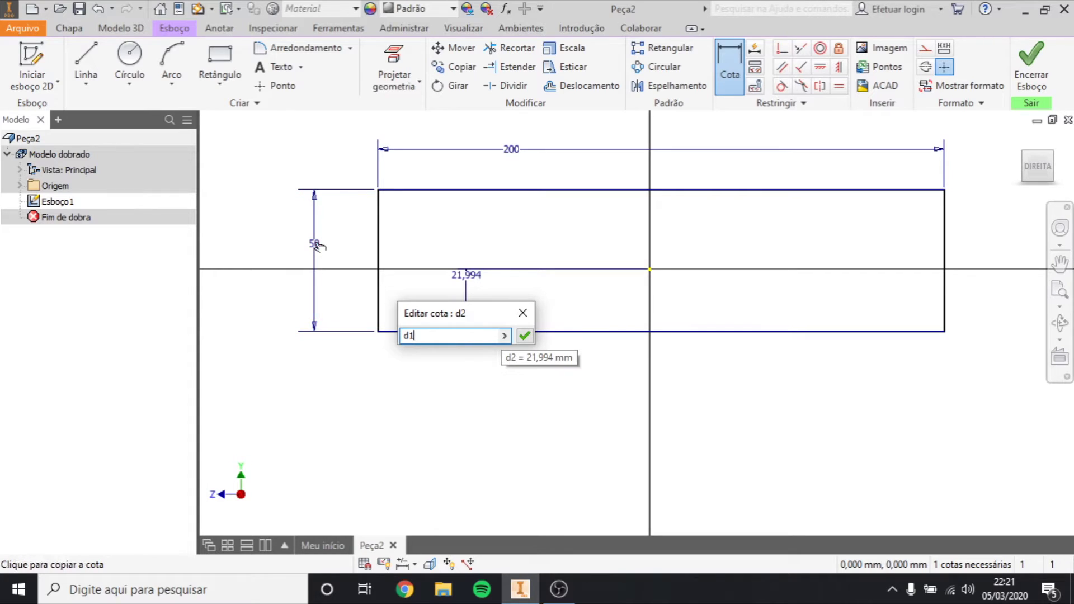
text(/2)
key(Return)
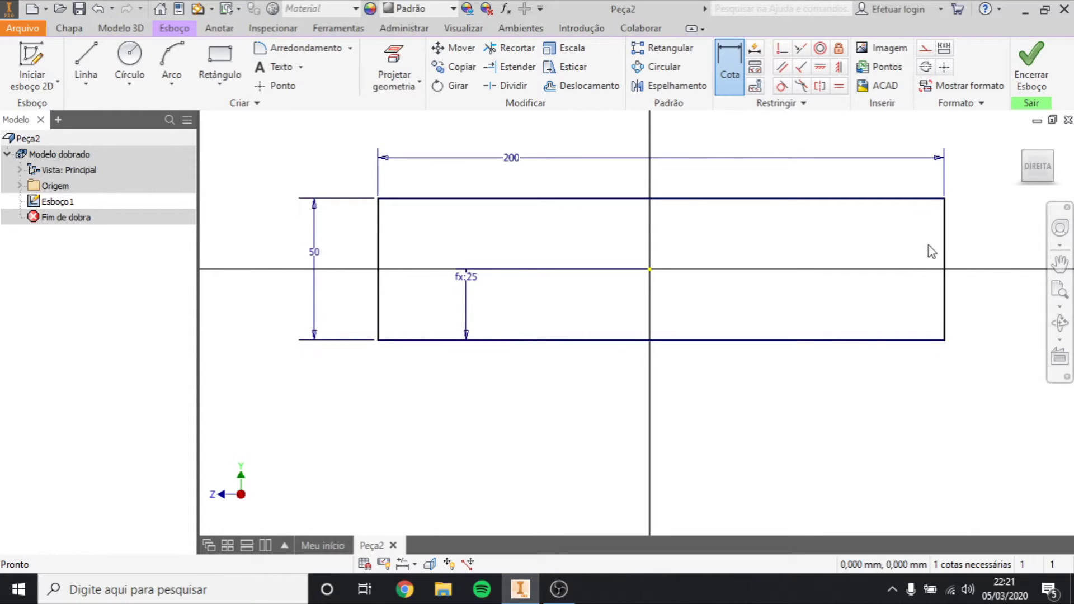
click(945, 246)
click(650, 279)
click(712, 237)
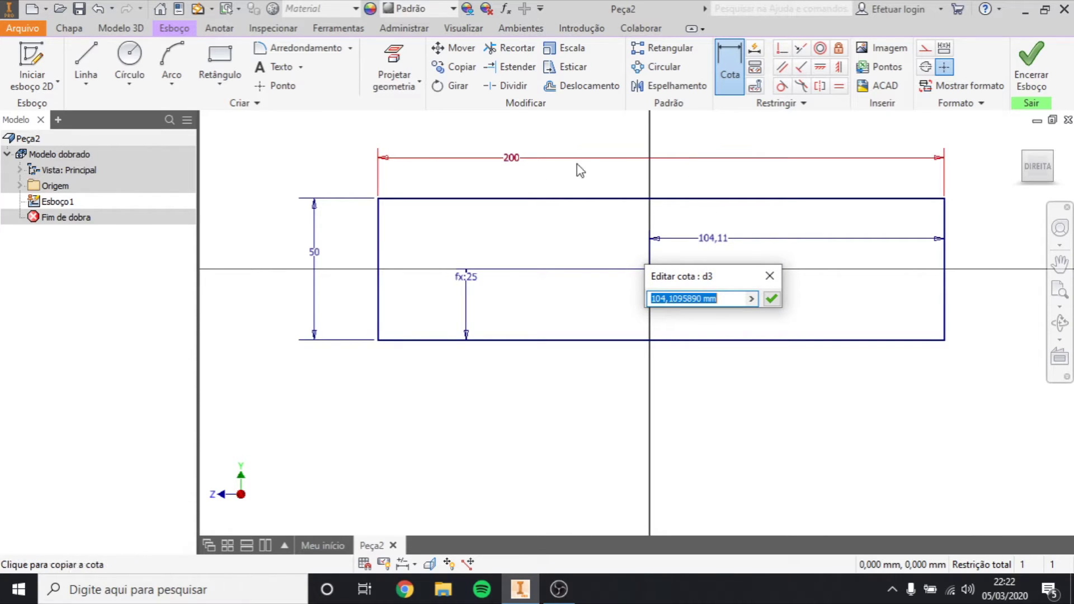
click(527, 160)
text(/2)
key(Return)
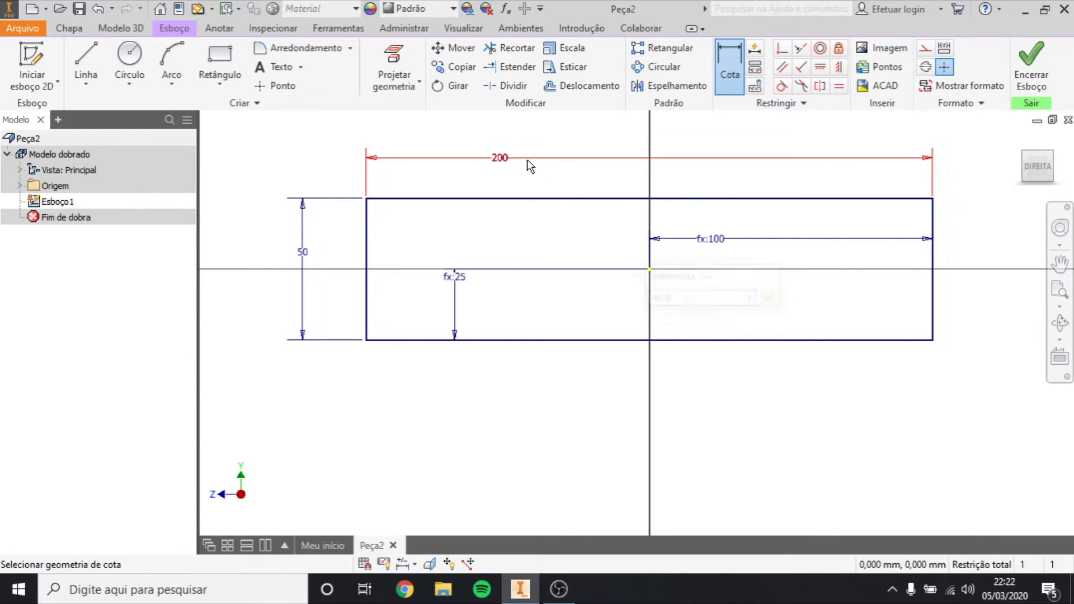
click(1021, 72)
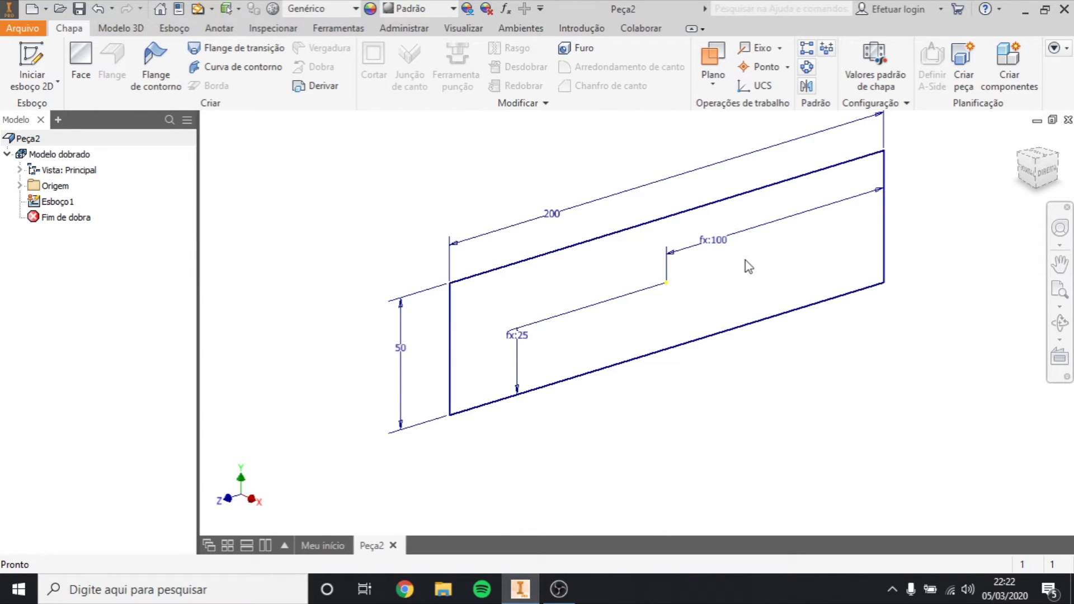
- Create Face1 from the rectangle with a flipped offset direction, reviewing the unfold options
click(82, 73)
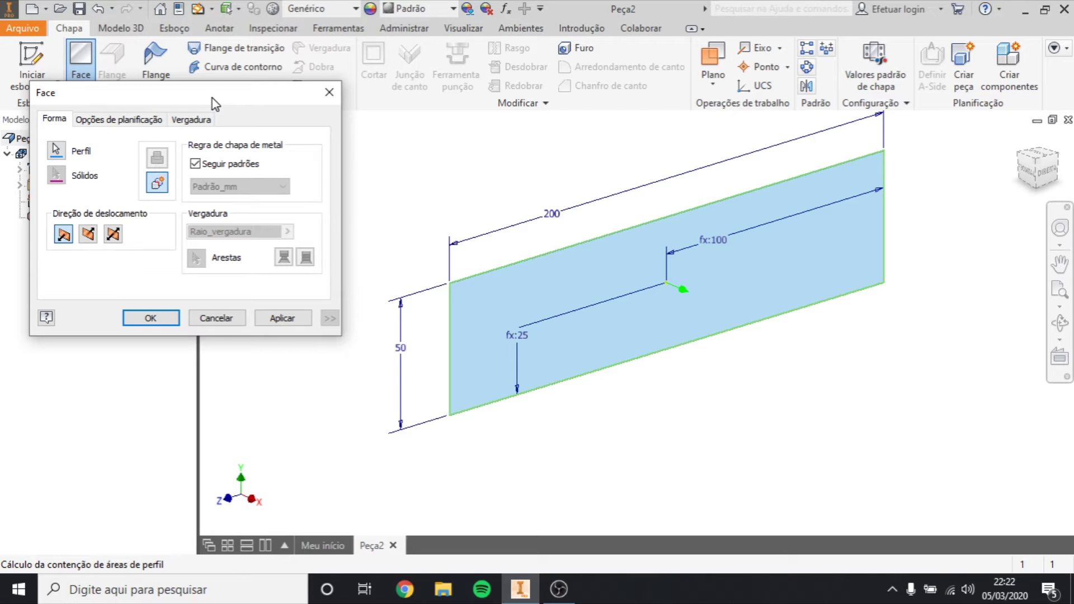
drag(213, 98, 259, 104)
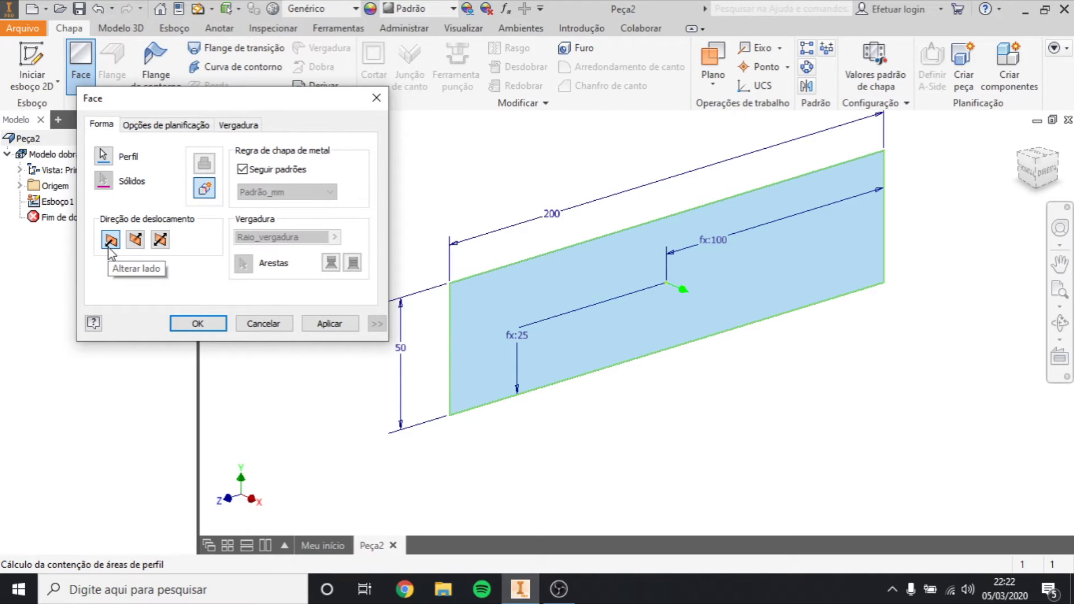
click(161, 241)
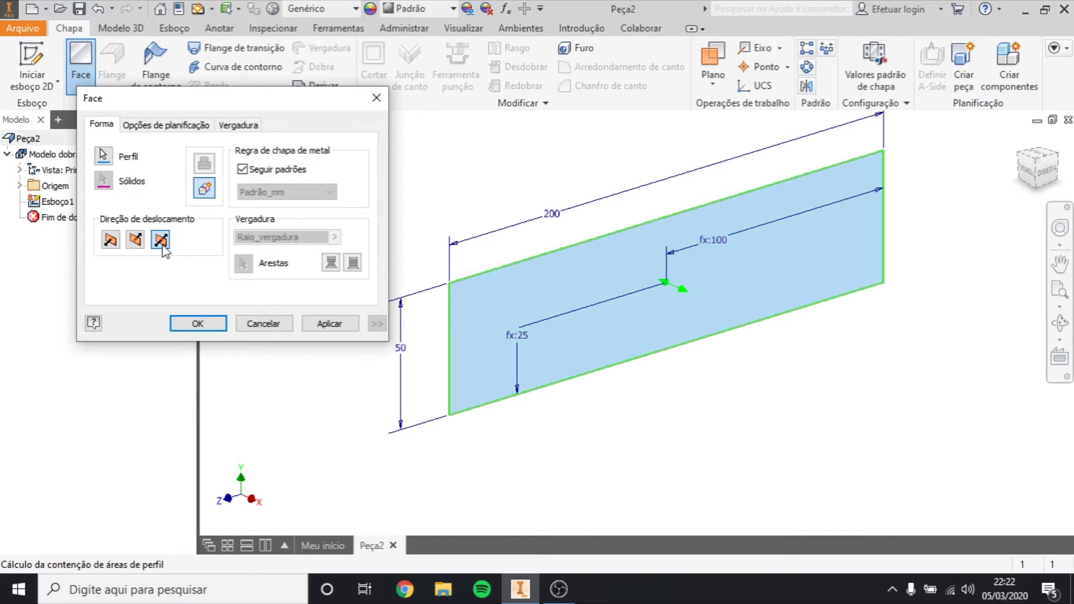
click(166, 124)
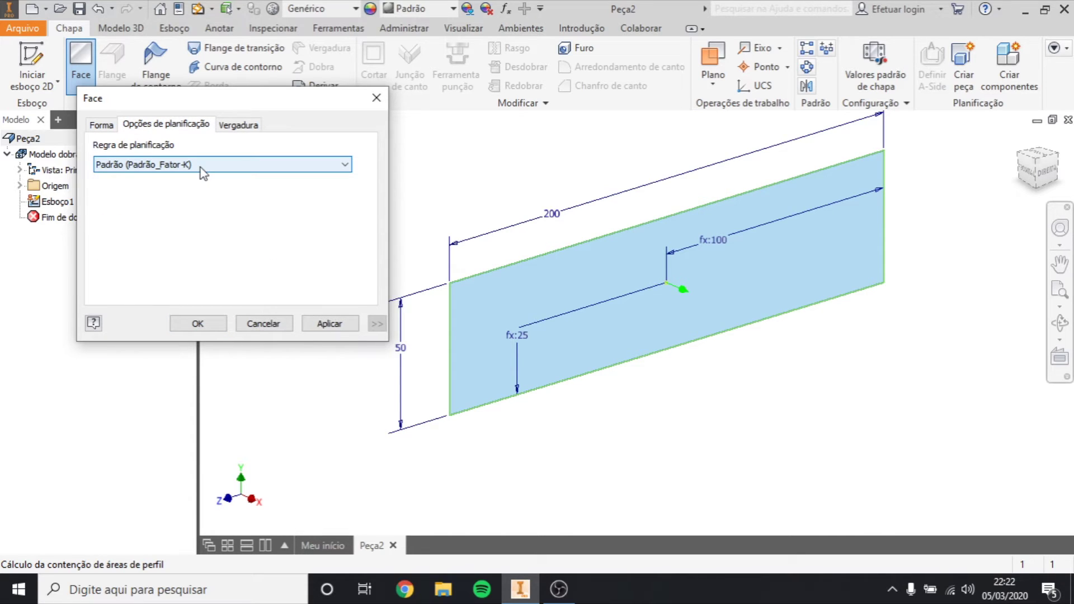
click(202, 165)
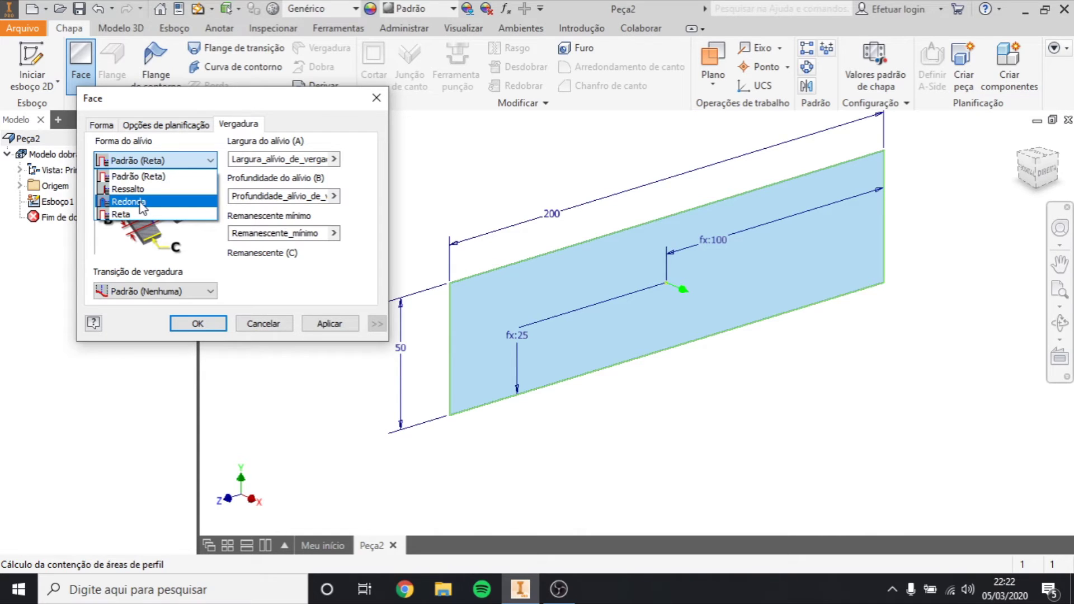
click(142, 202)
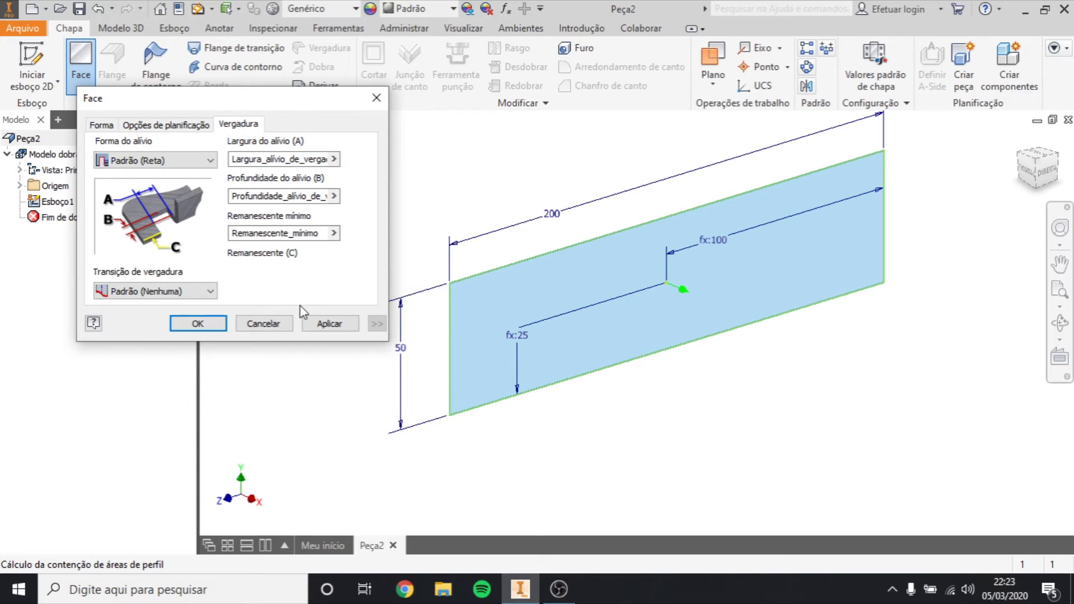
key(Return)
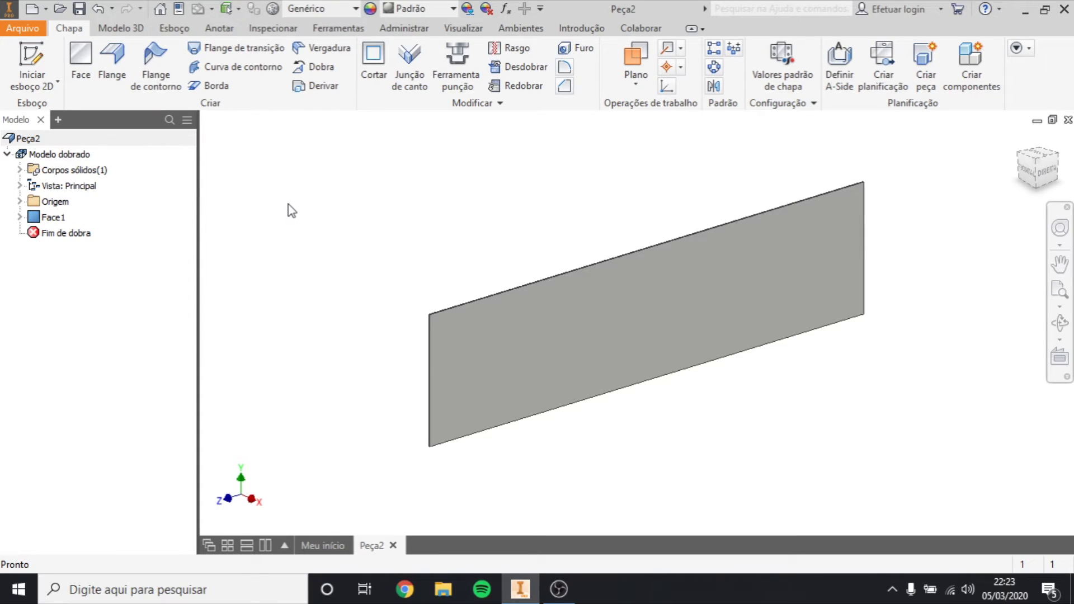
- Start a flange on the plate's top edge with a 30 mm height
click(115, 73)
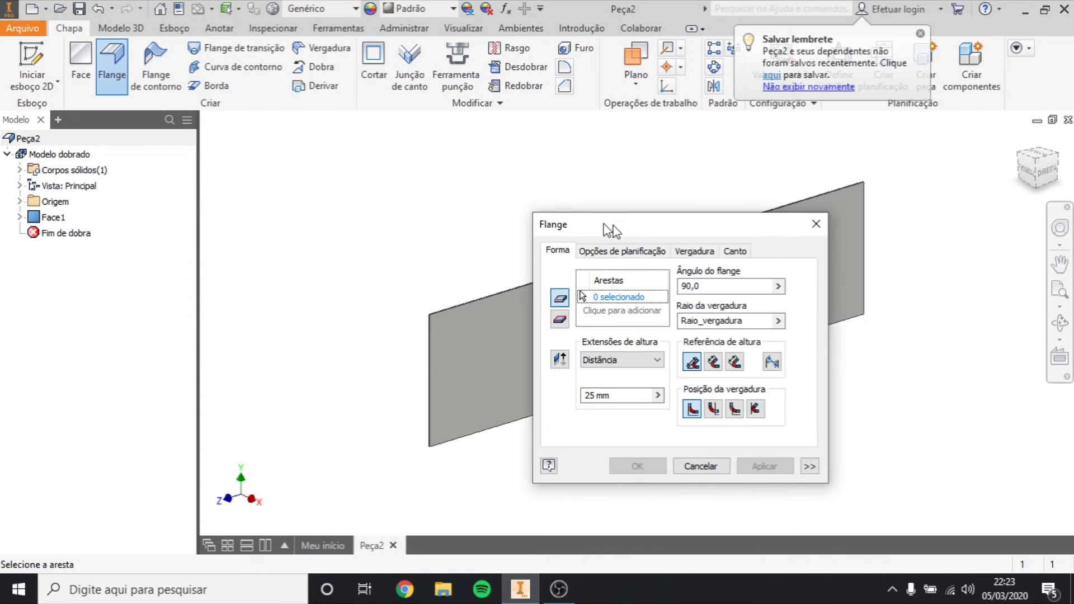
scroll(454, 305, up, 4)
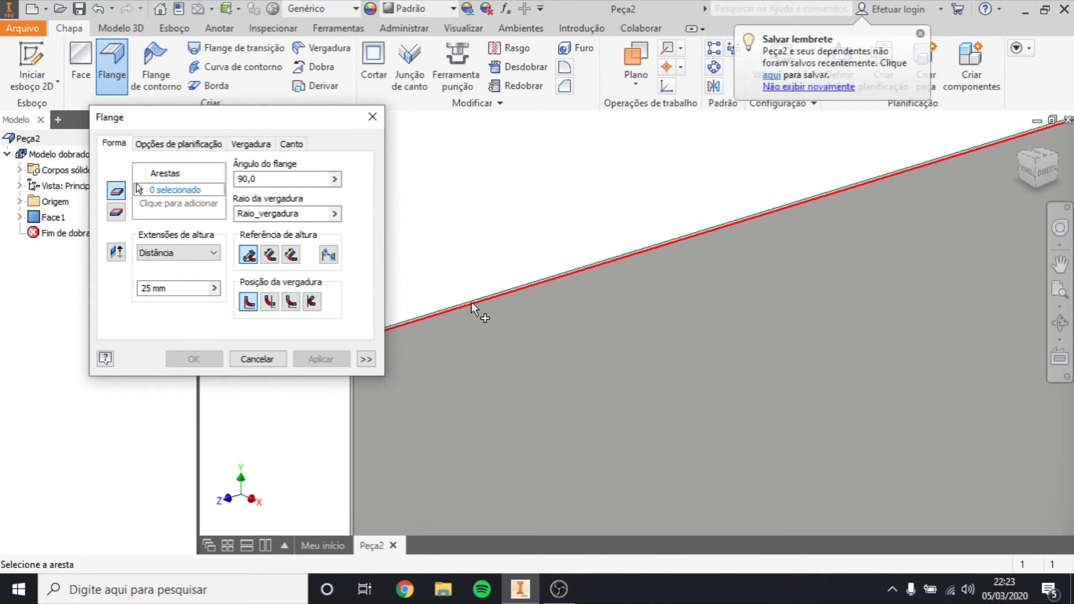
click(470, 302)
scroll(481, 210, down, 4)
middle_drag(1026, 172, 966, 206)
click(1028, 168)
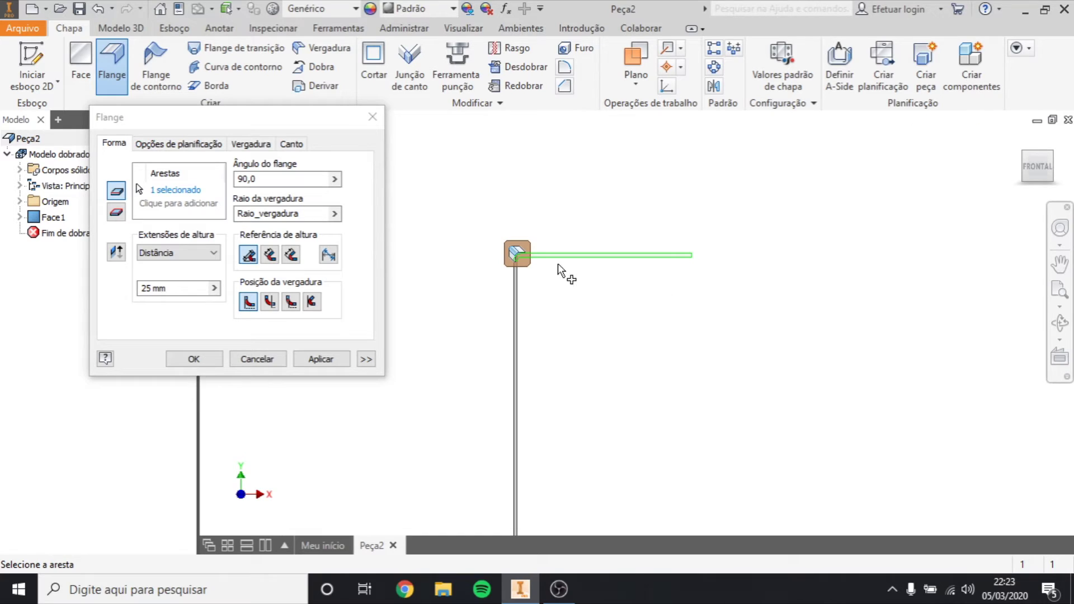
double_click(143, 289)
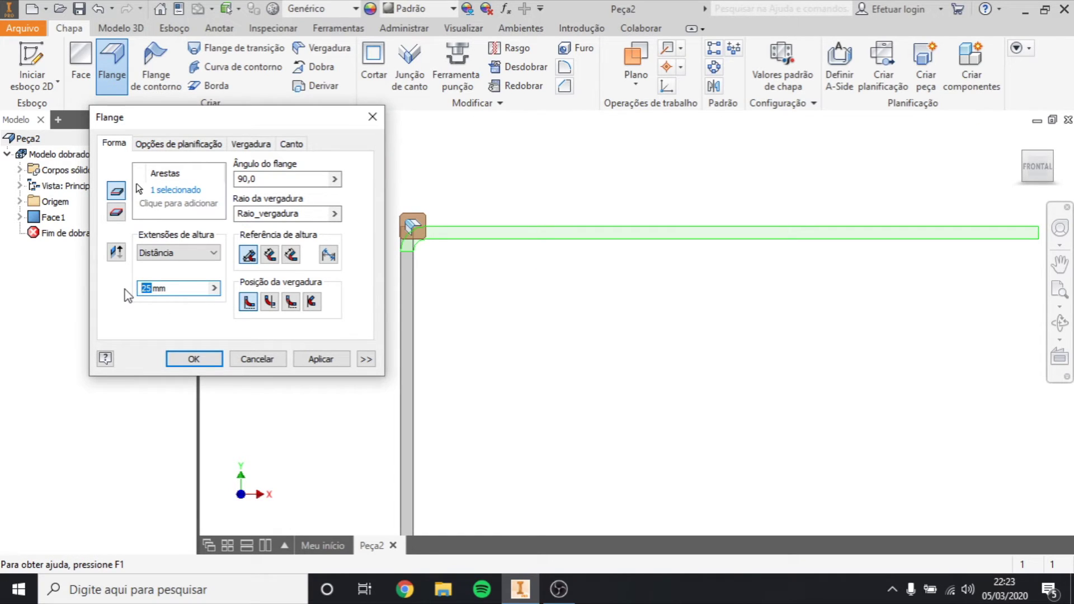
text(30)
scroll(415, 240, up, 5)
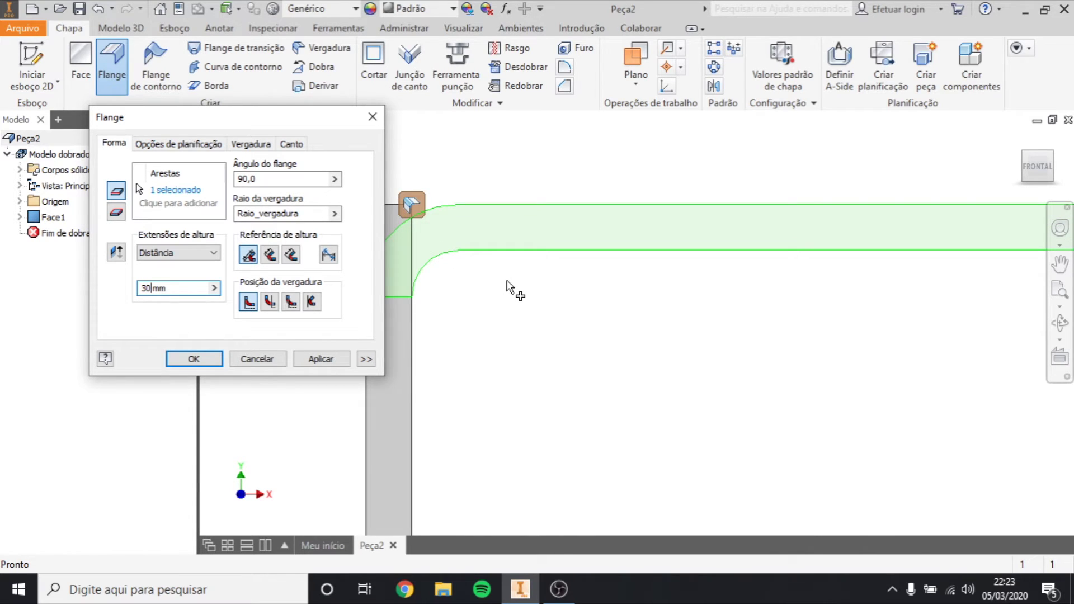
middle_drag(506, 285, 623, 271)
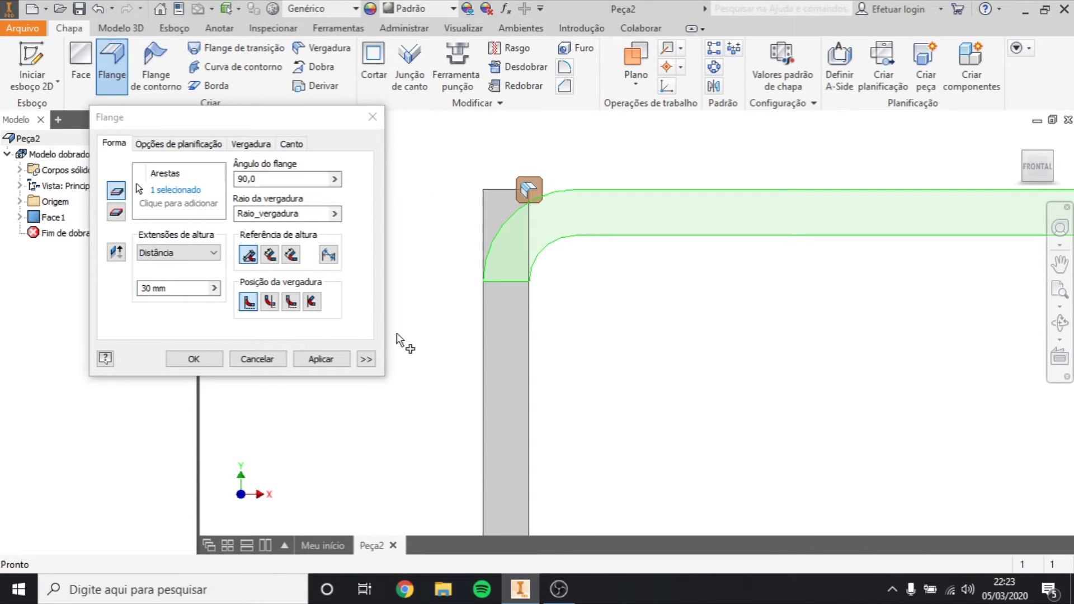
scroll(521, 350, down, 4)
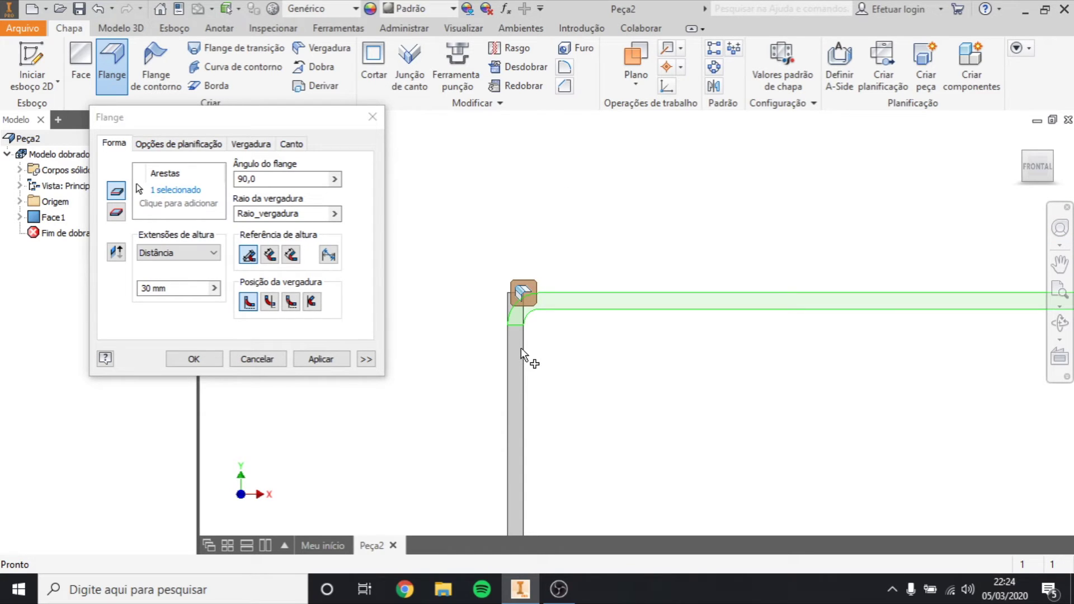
scroll(529, 327, up, 4)
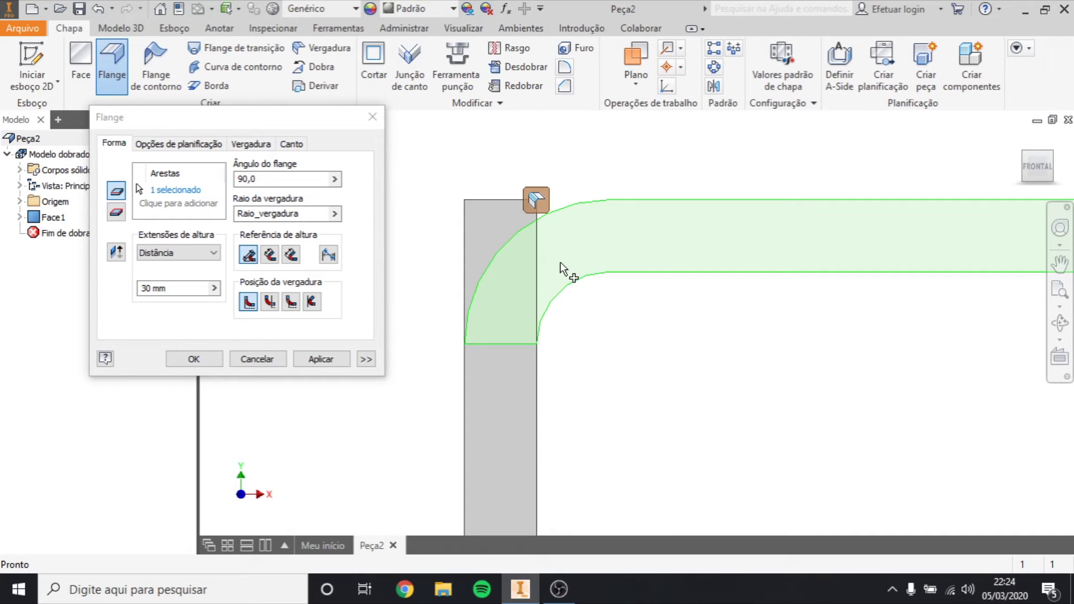
- Keep the first bend position, apply Flange1 and orbit to inspect the L-shaped part
click(272, 301)
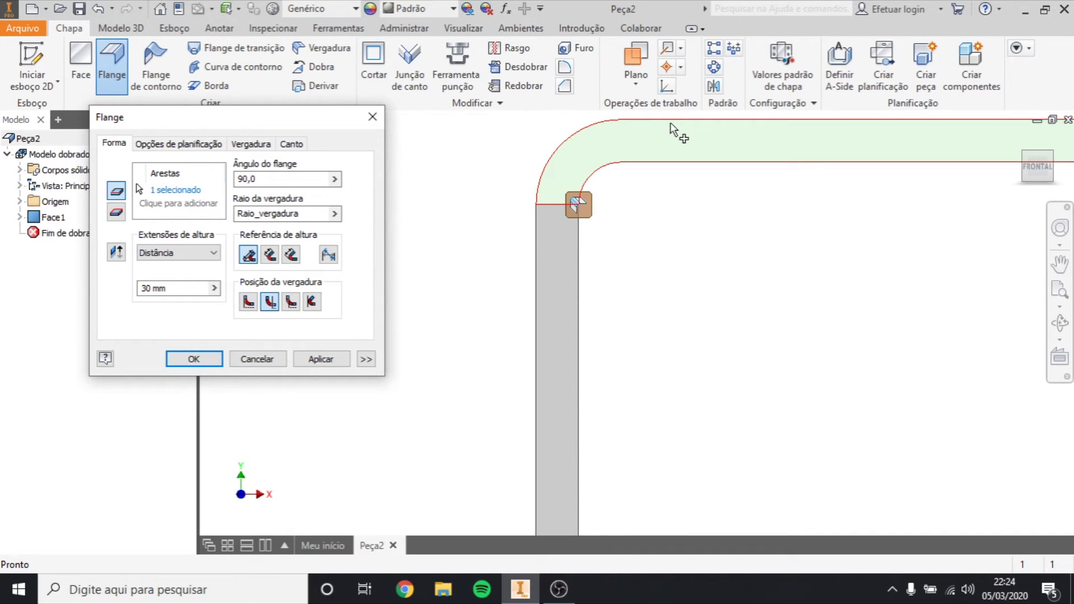
click(292, 302)
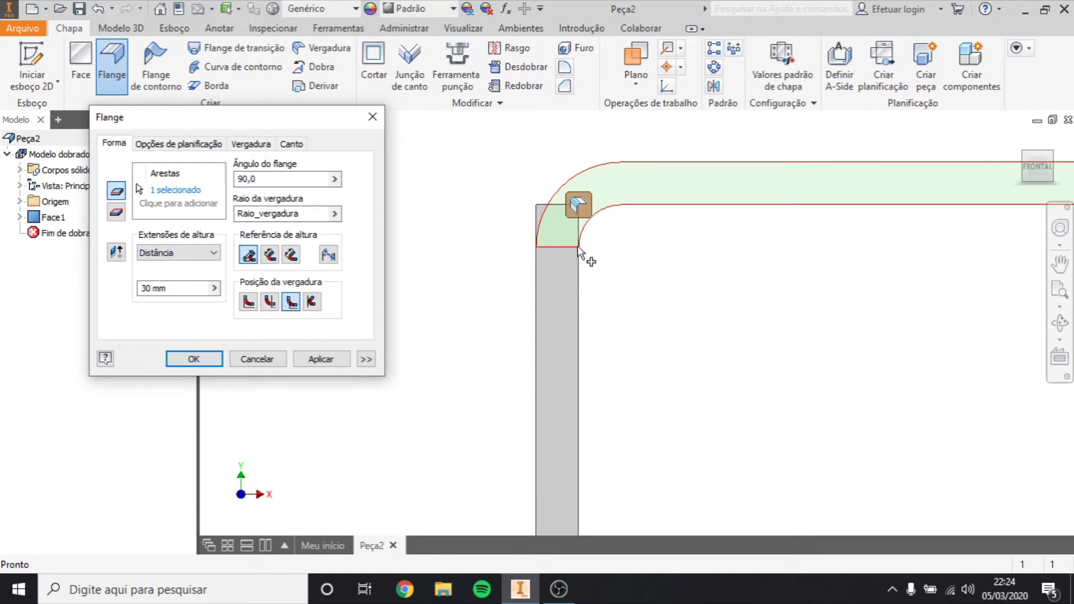
click(312, 302)
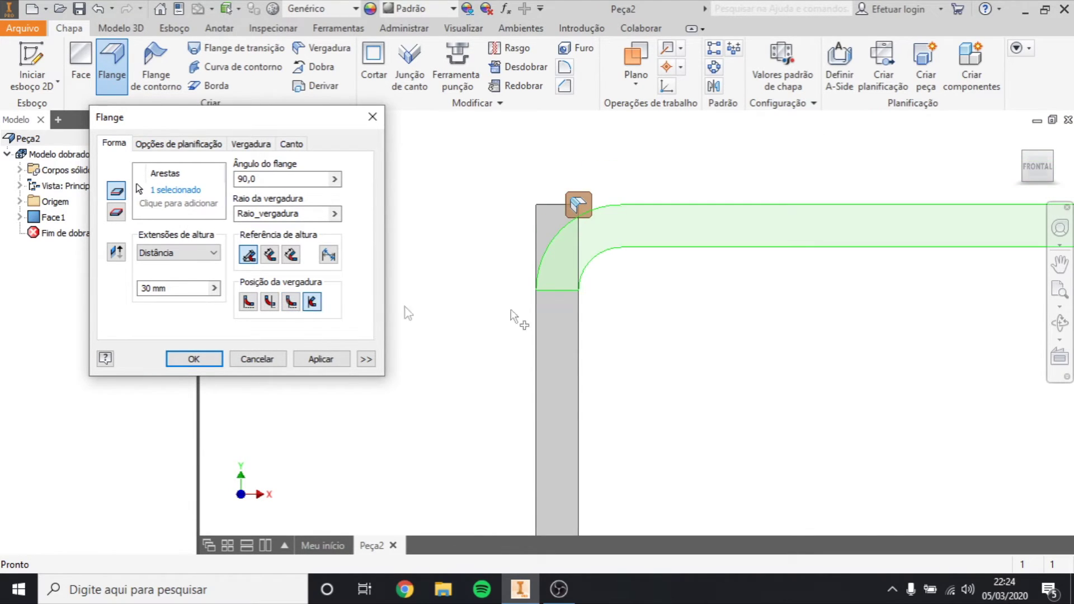
click(248, 302)
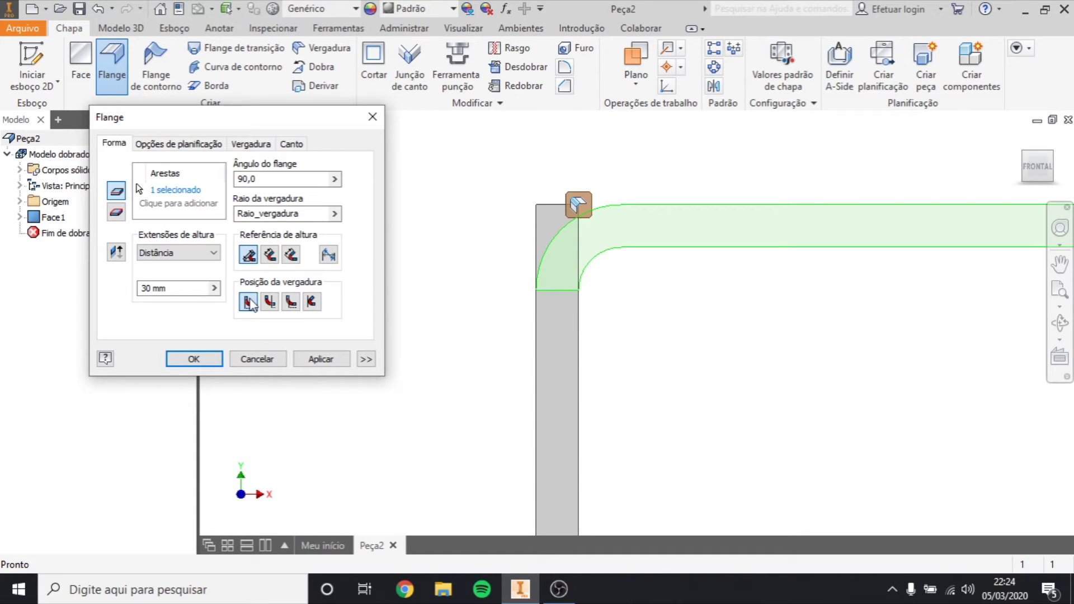
click(308, 366)
scroll(669, 301, down, 3)
scroll(734, 371, down, 2)
key(F4)
mouse_move(722, 336)
mouse_down()
mouse_move(737, 352)
mouse_move(695, 307)
mouse_up()
scroll(737, 353, down, 3)
scroll(731, 323, down, 2)
drag(738, 347, 757, 354)
click(373, 116)
drag(672, 346, 642, 280)
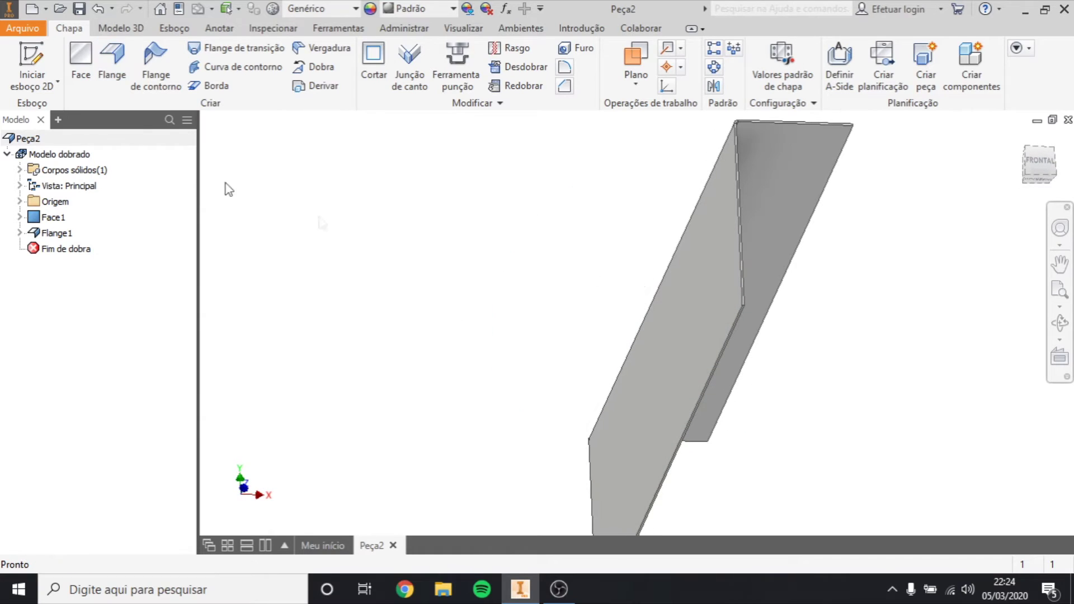
- Add Flange2 on the opposite long edge, flipped to form the C-channel
key(Escape)
click(111, 72)
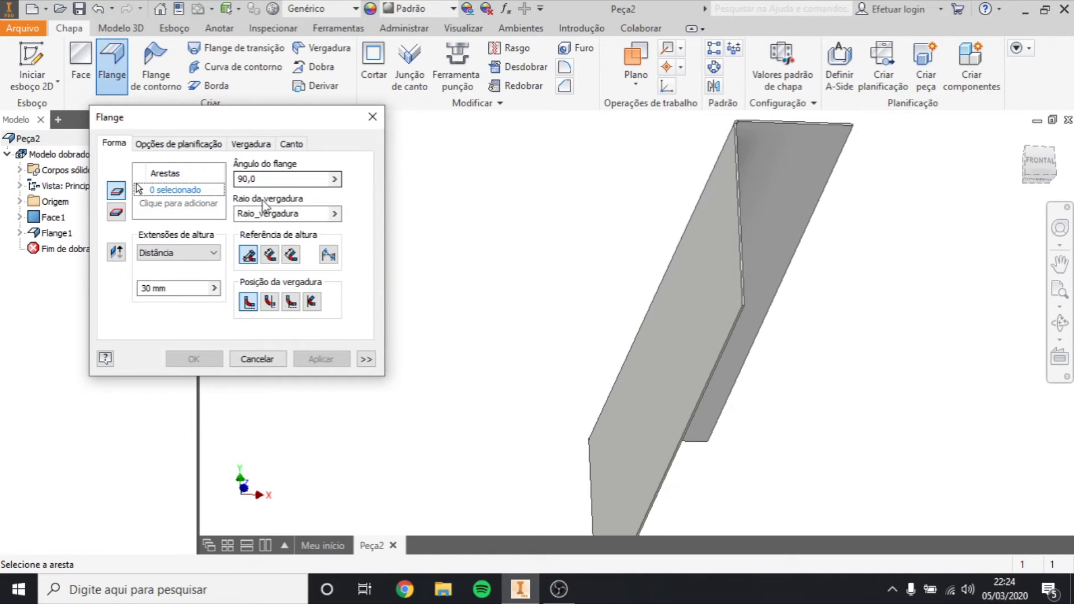
scroll(733, 336, down, 2)
click(713, 338)
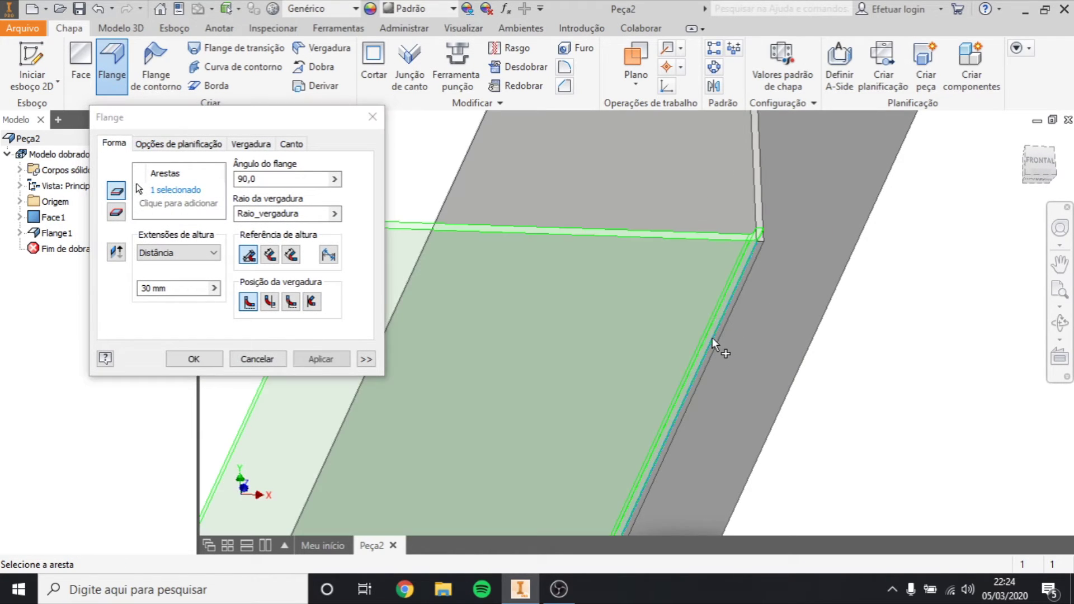
mouse_move(713, 337)
mouse_down()
mouse_move(717, 280)
mouse_move(678, 307)
mouse_up()
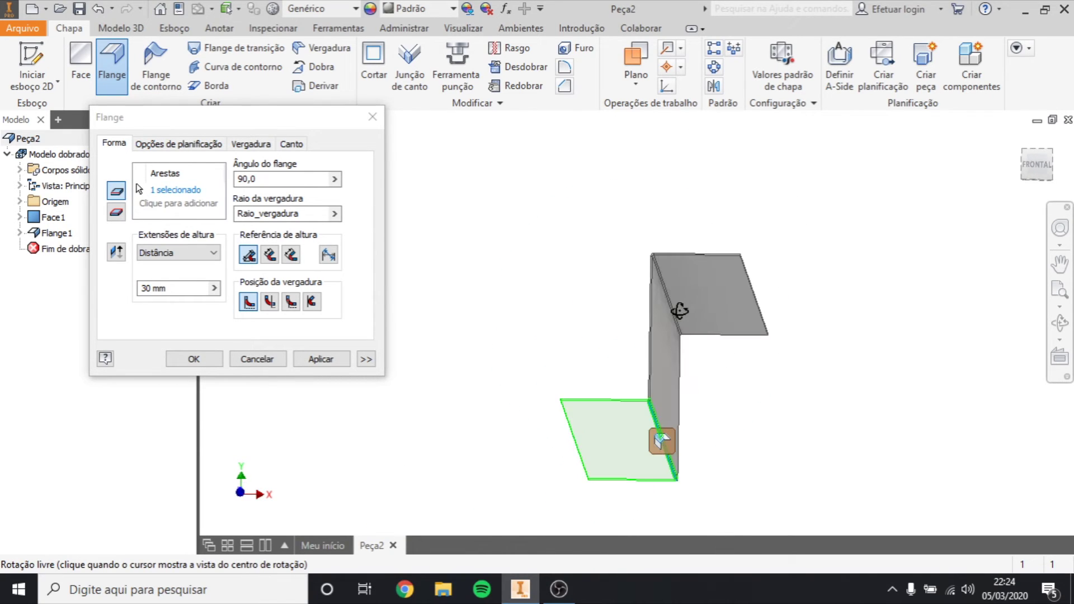
key(Escape)
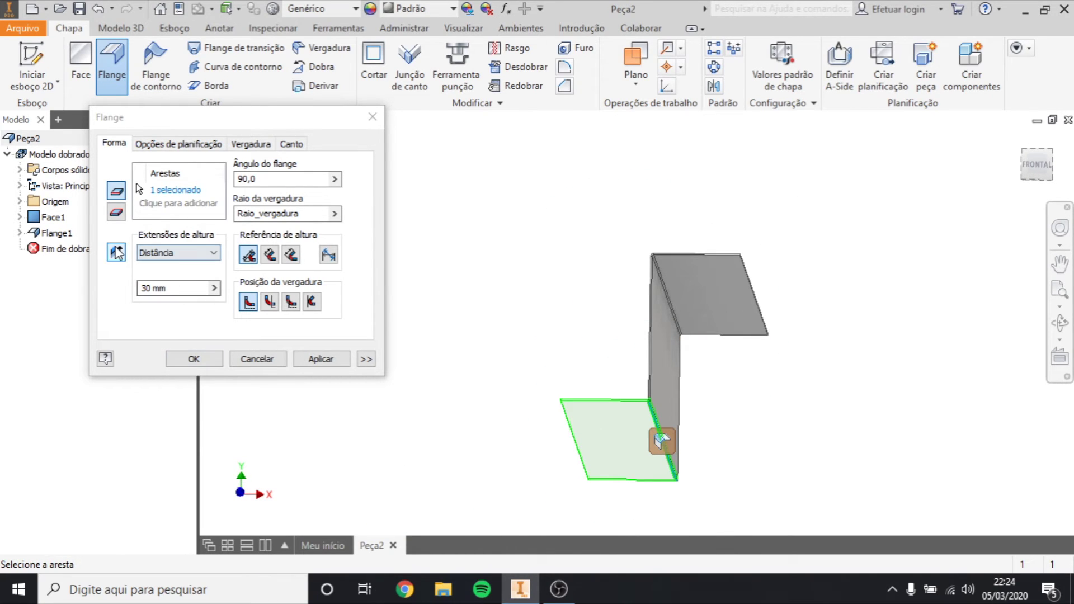
click(117, 253)
- Zoom the front view and orbit to an angled 3D view of the channel
key(F4)
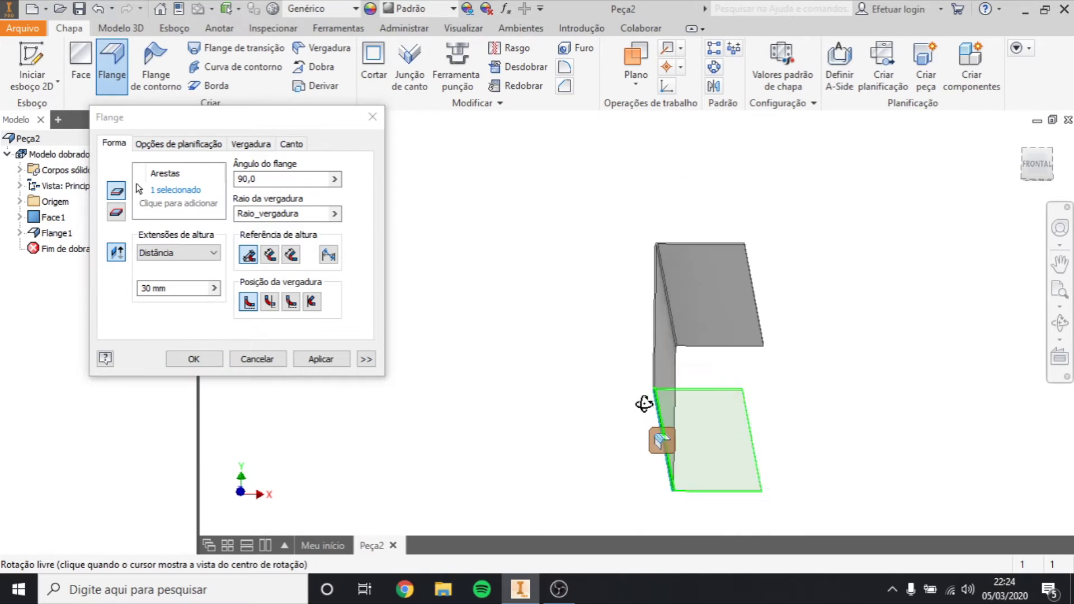
scroll(643, 400, up, 5)
click(1035, 159)
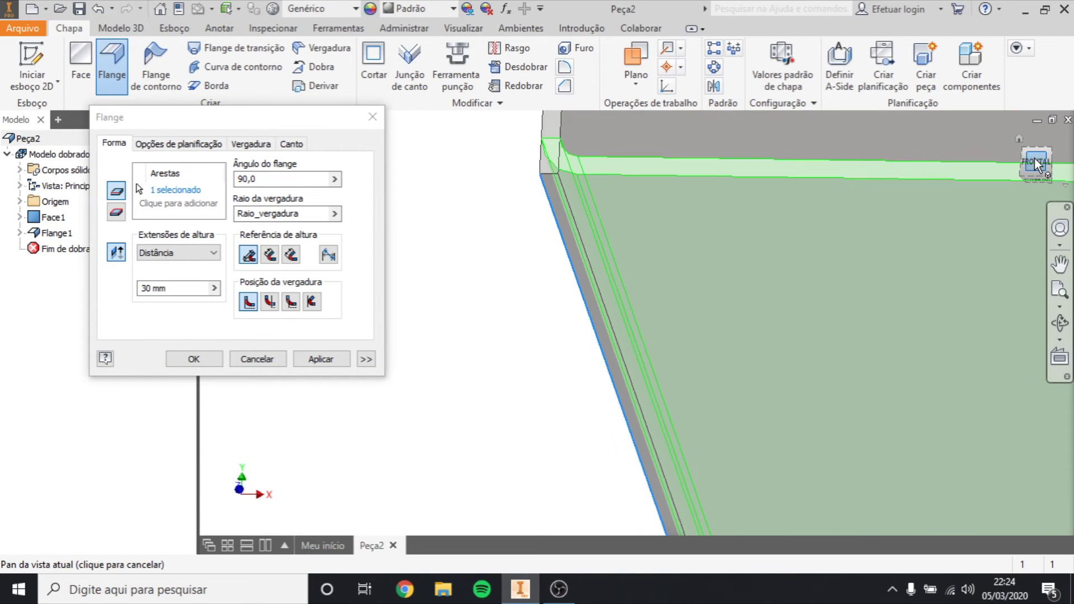
scroll(619, 367, up, 3)
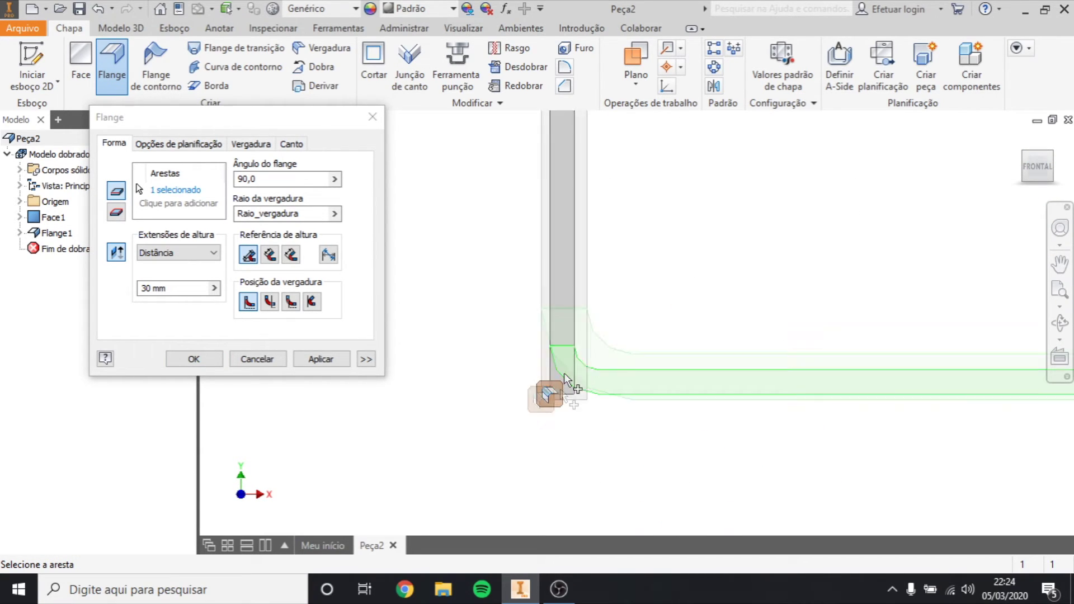
scroll(563, 373, up, 3)
scroll(636, 361, down, 5)
scroll(636, 358, down, 5)
scroll(631, 184, down, 2)
scroll(626, 235, down, 2)
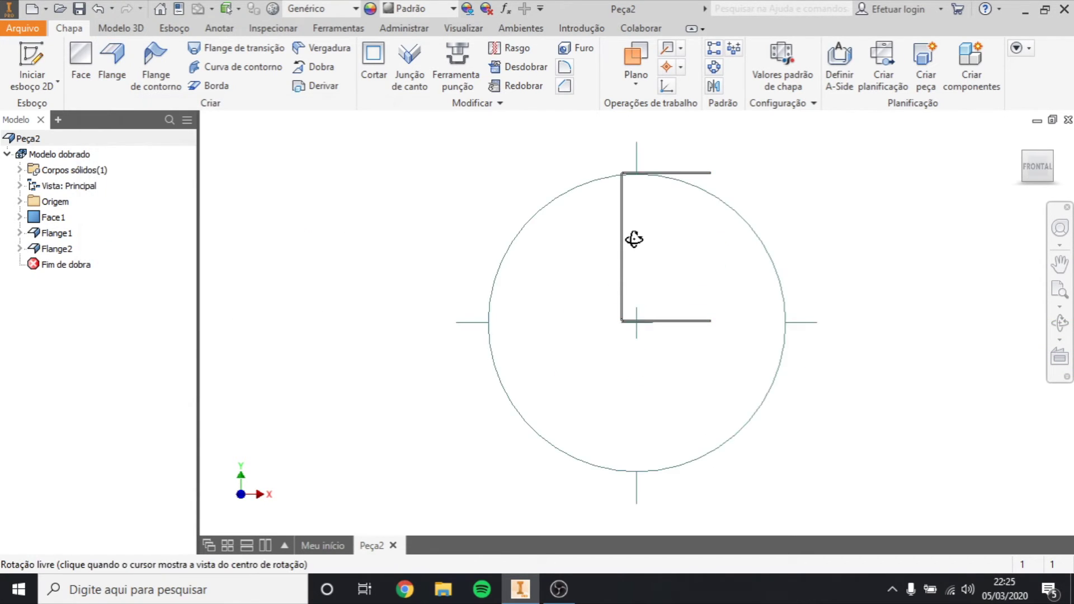
shift+middle_drag(633, 240, 658, 264)
- Measure the web thickness as 0.500 mm, then orbit and switch to the left view
key(m)
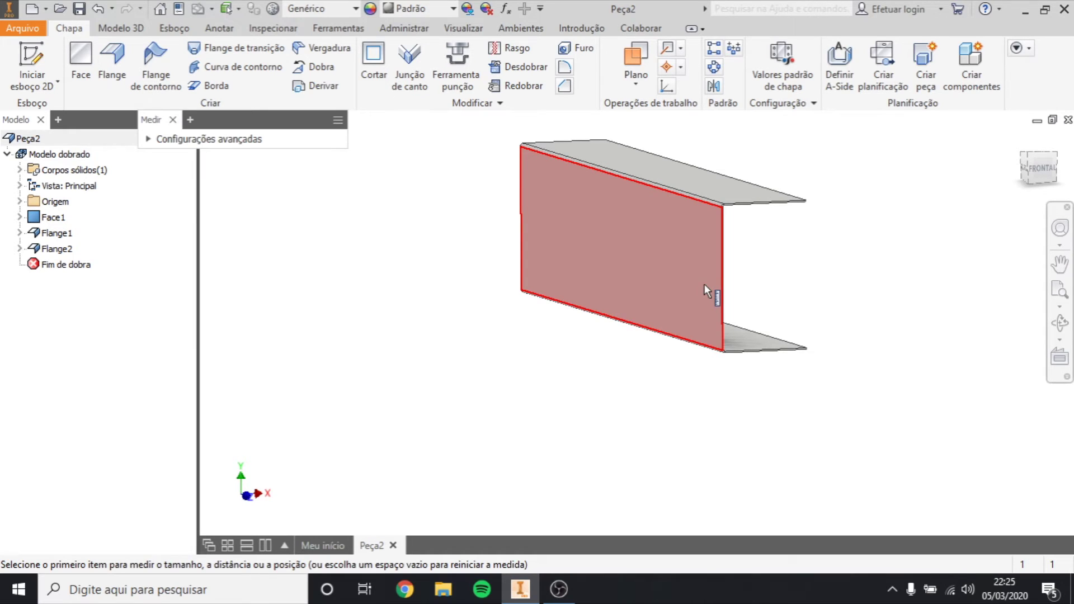
click(703, 284)
click(653, 253)
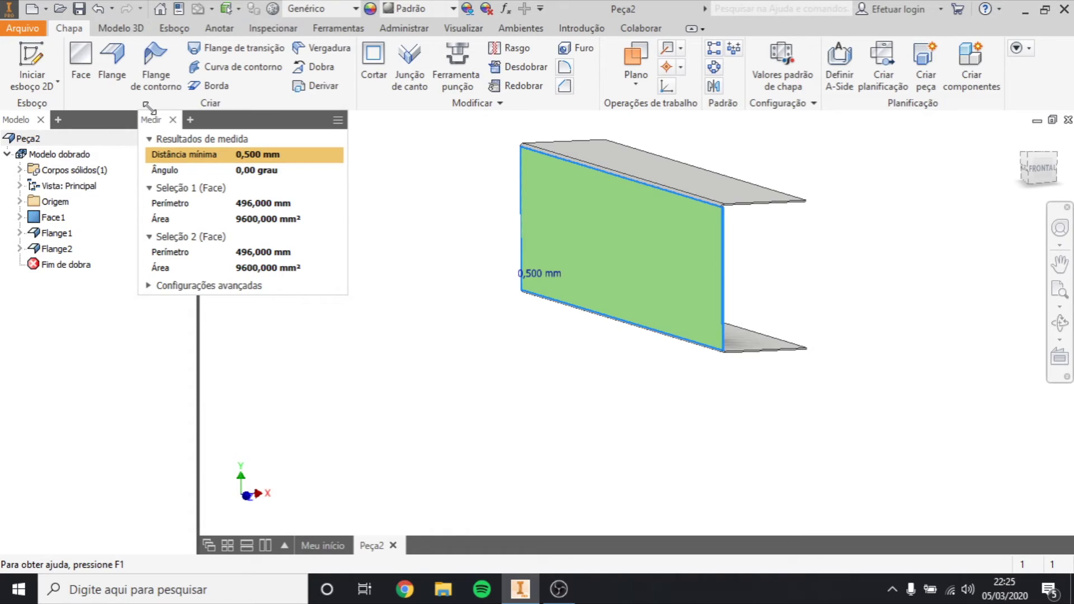
key(Escape)
shift+middle_drag(503, 251, 610, 315)
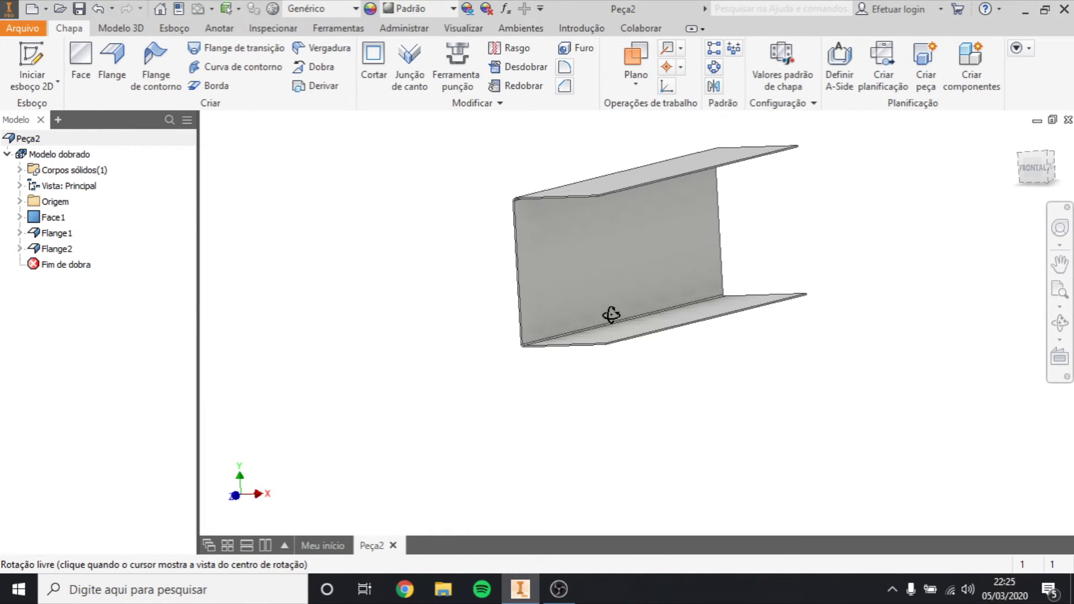
key(F5)
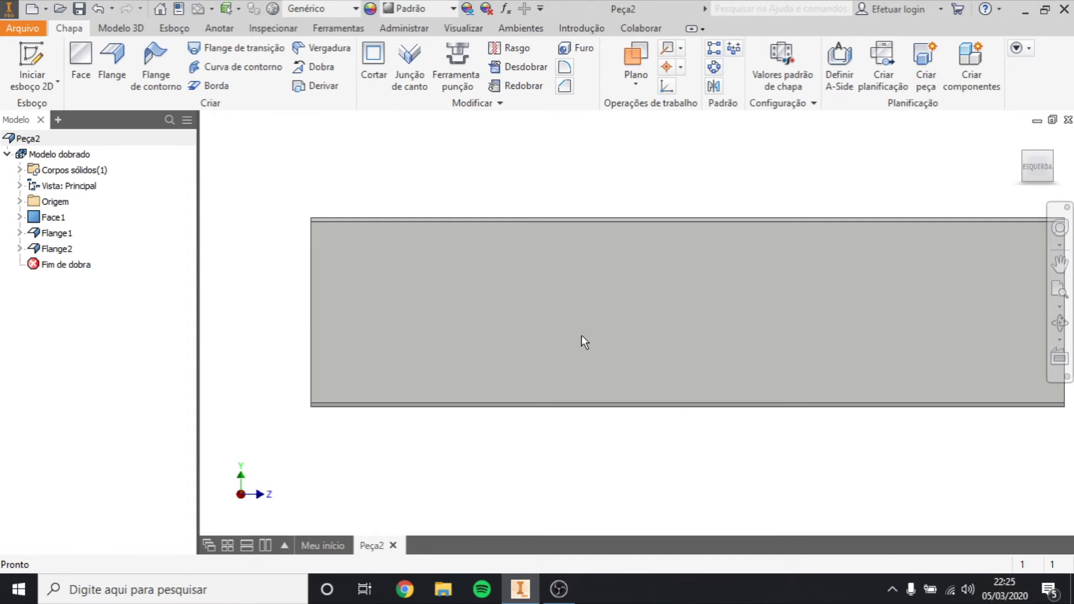
- Sketch a 15 mm diameter hole circle on the channel's web face
scroll(582, 334, up, 3)
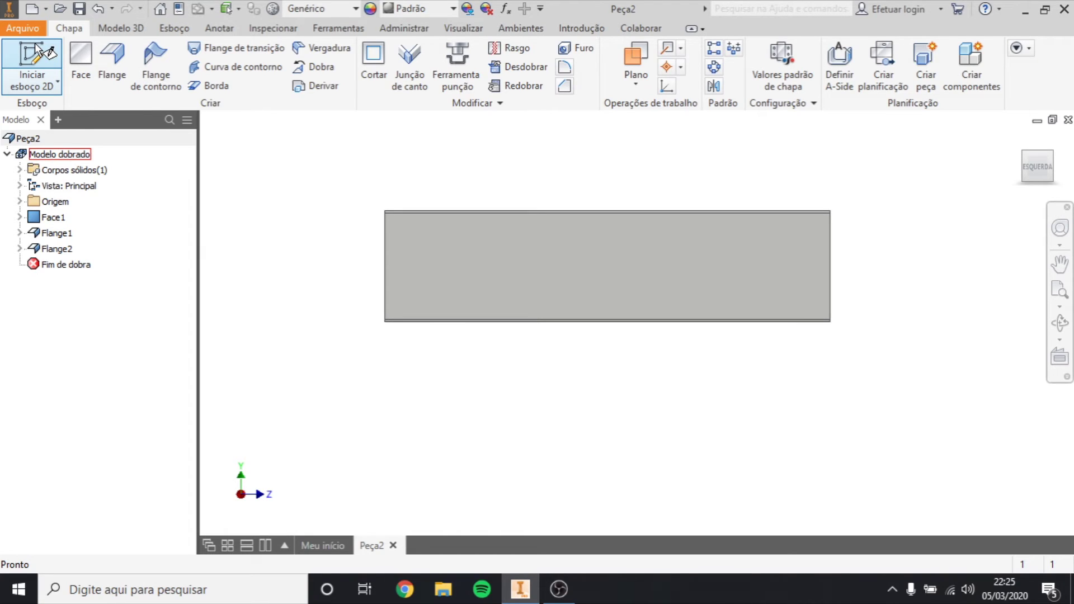
click(32, 62)
key(c)
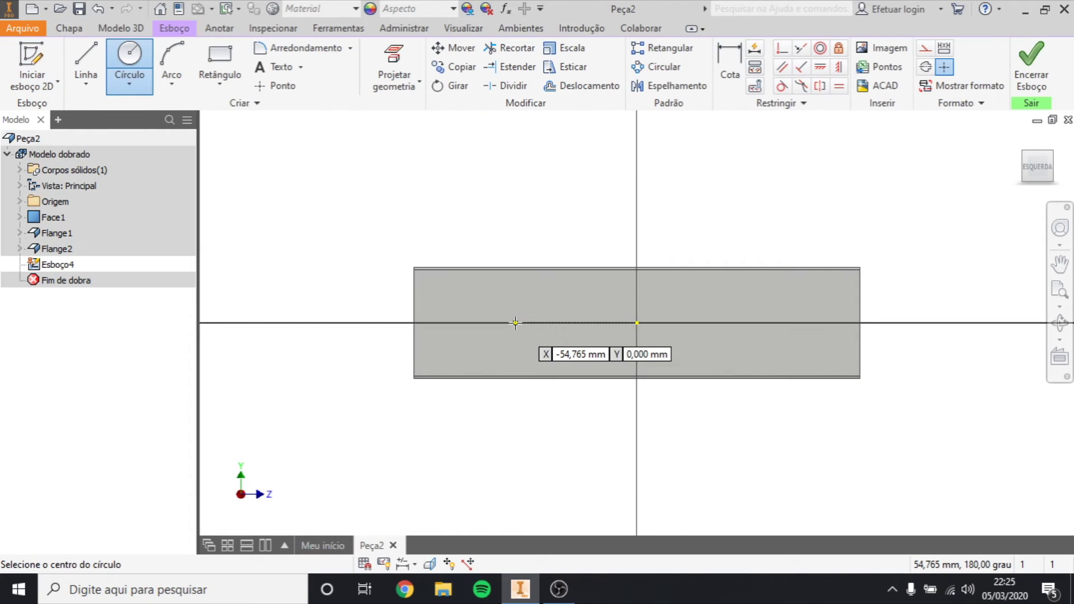
click(515, 323)
click(535, 323)
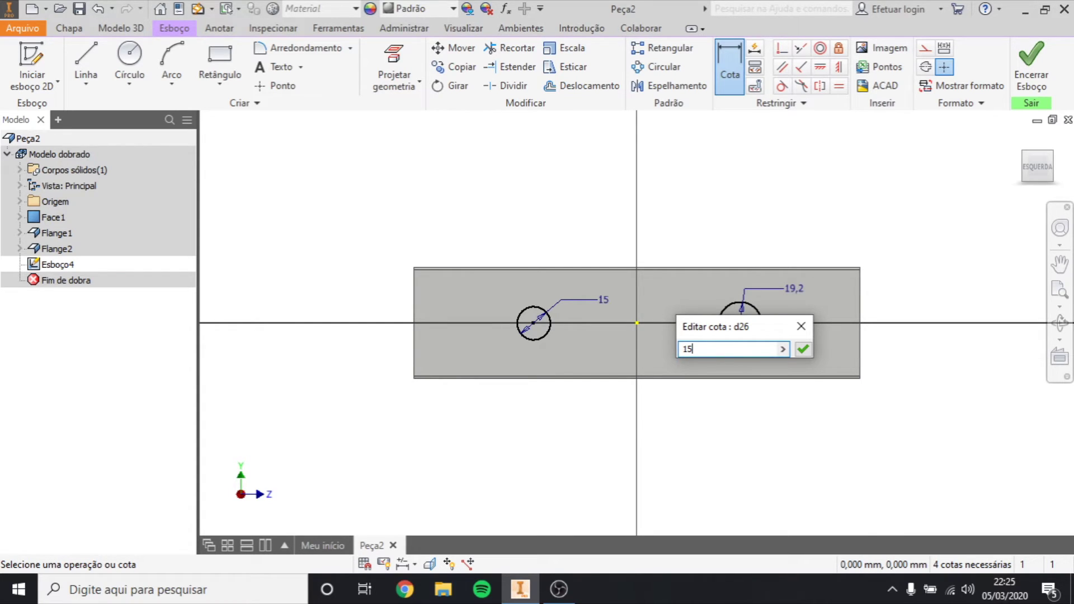
key(Return)
click(669, 313)
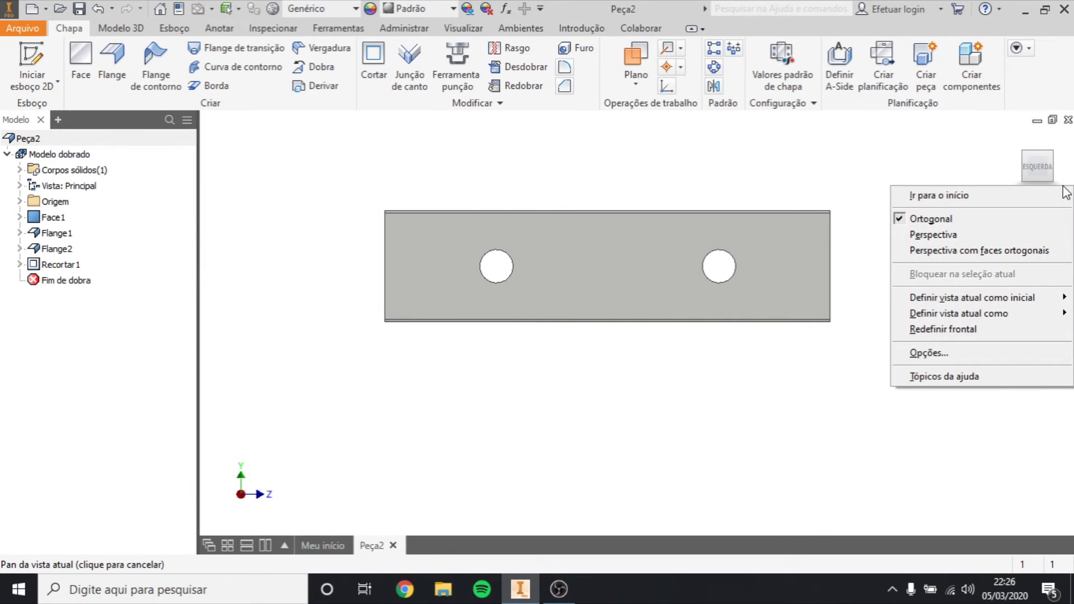
- Reset the front view orientation and bring up the actions for part Peça2
click(944, 330)
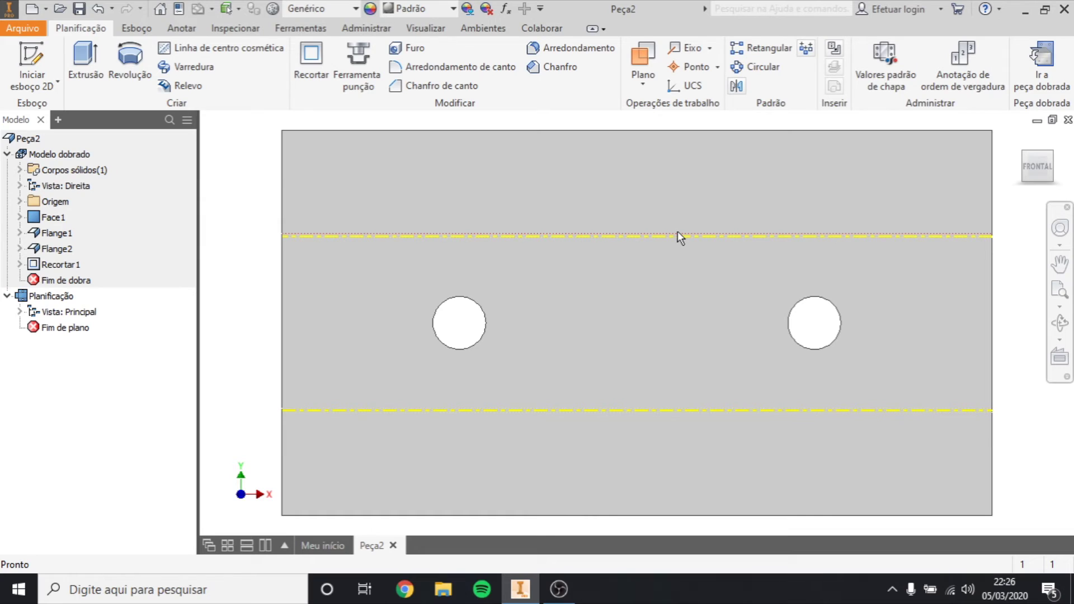
scroll(615, 246, down, 1)
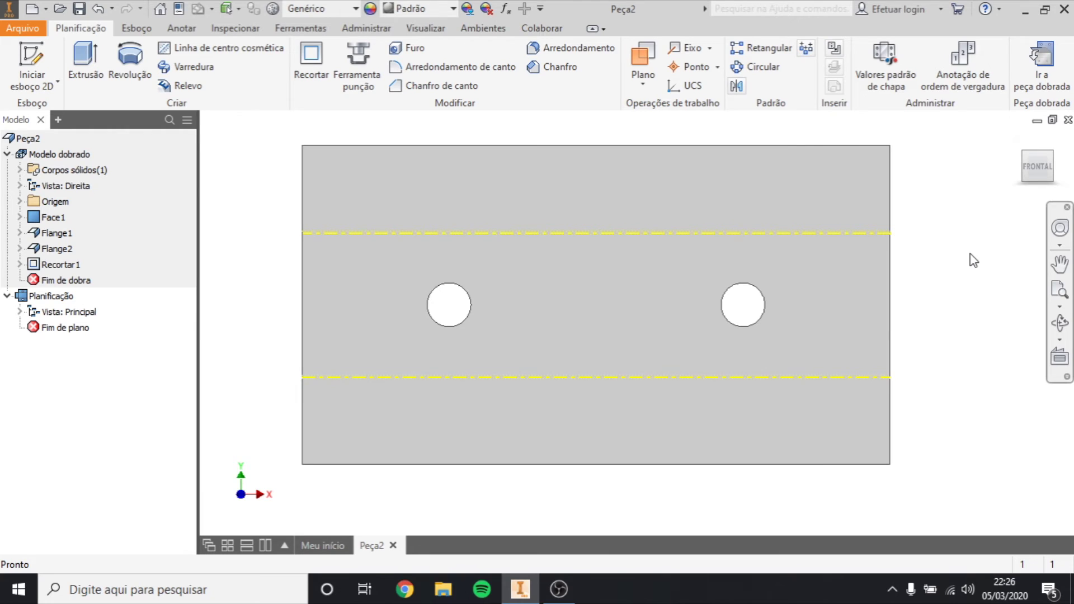
right_click(36, 138)
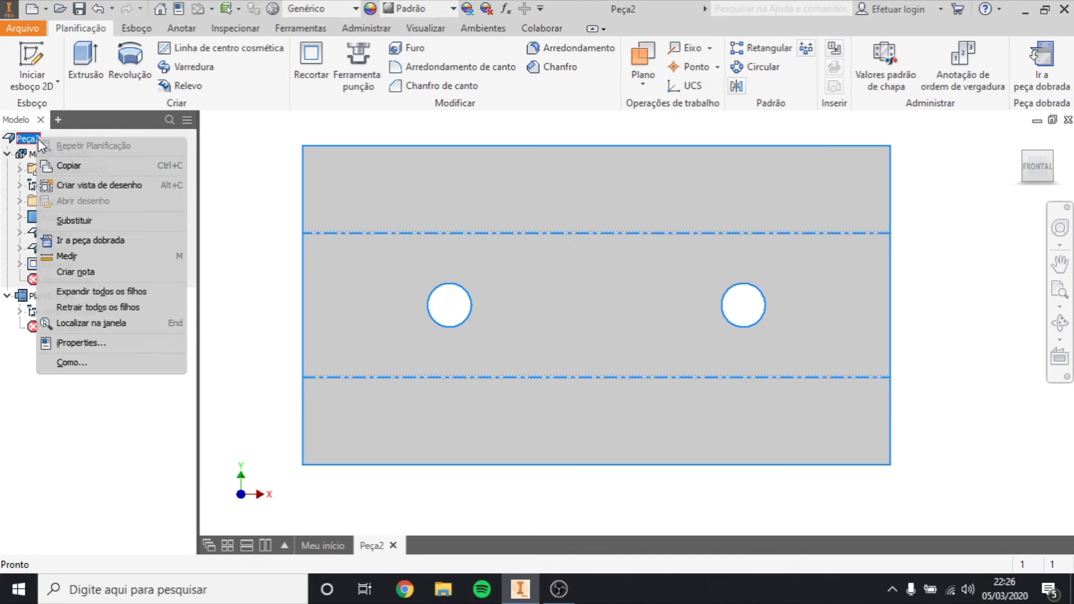
- Create a drawing from the folded model, saving the part as Peça2 when prompted
click(93, 185)
click(618, 324)
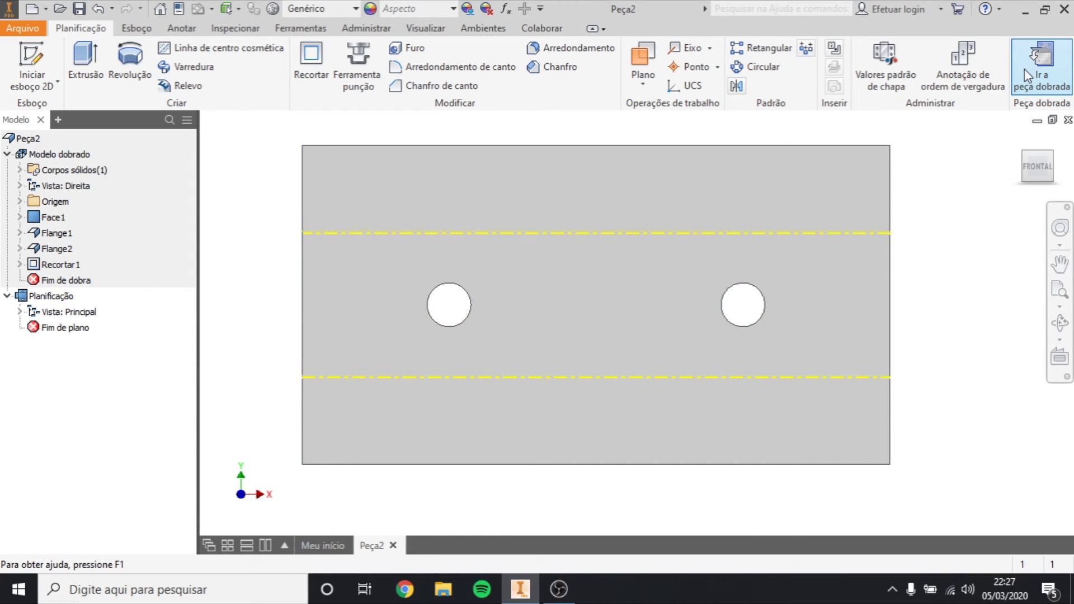
click(1027, 75)
right_click(62, 153)
click(126, 202)
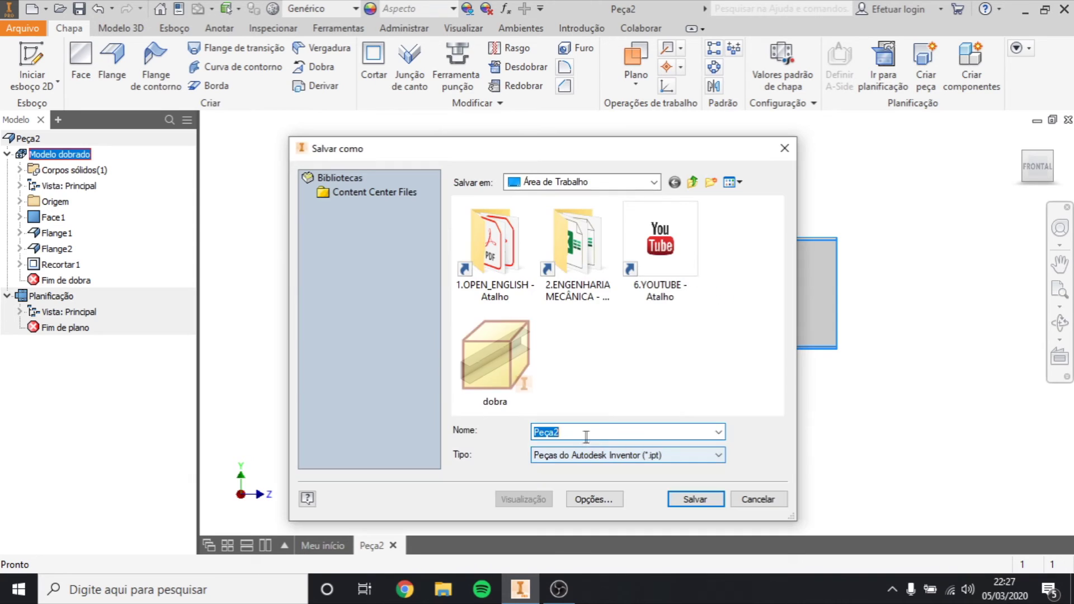
click(584, 437)
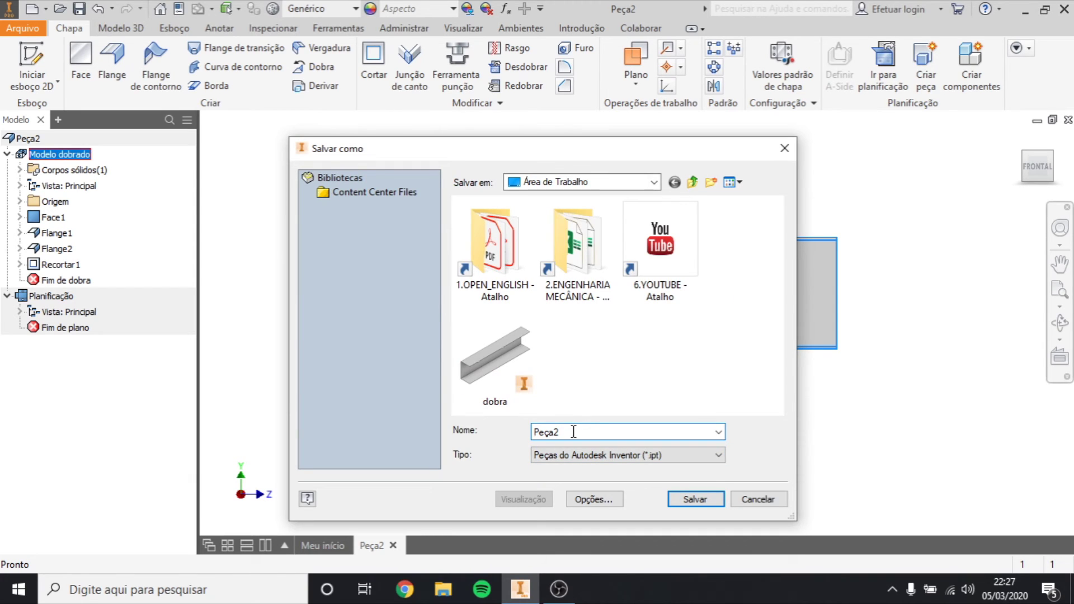
click(710, 498)
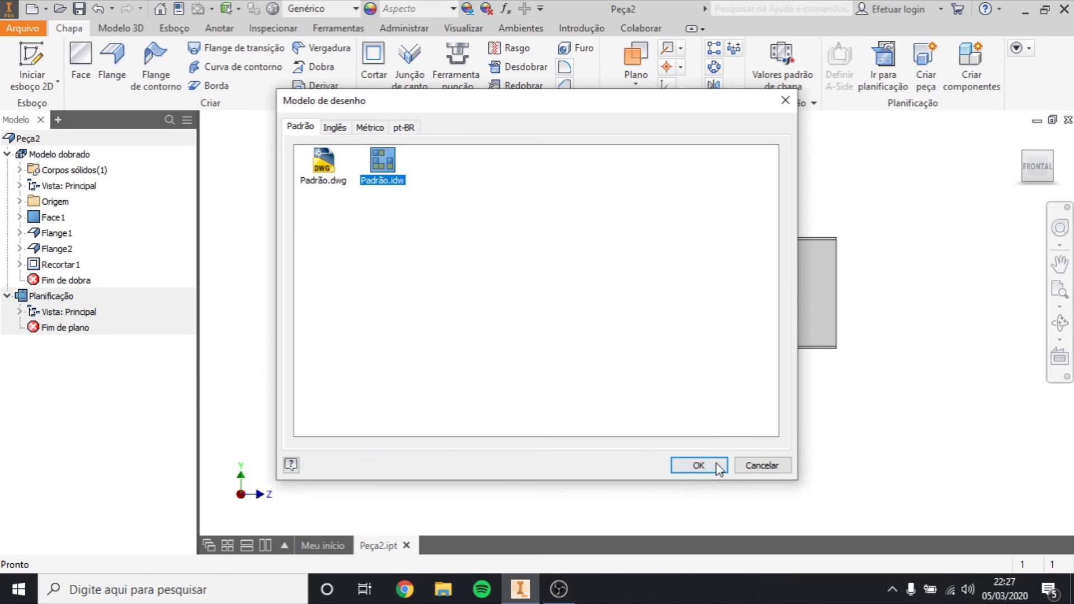
- Place a 1:2 Planificação flat-pattern base view on a Padrão.idw sheet
click(714, 464)
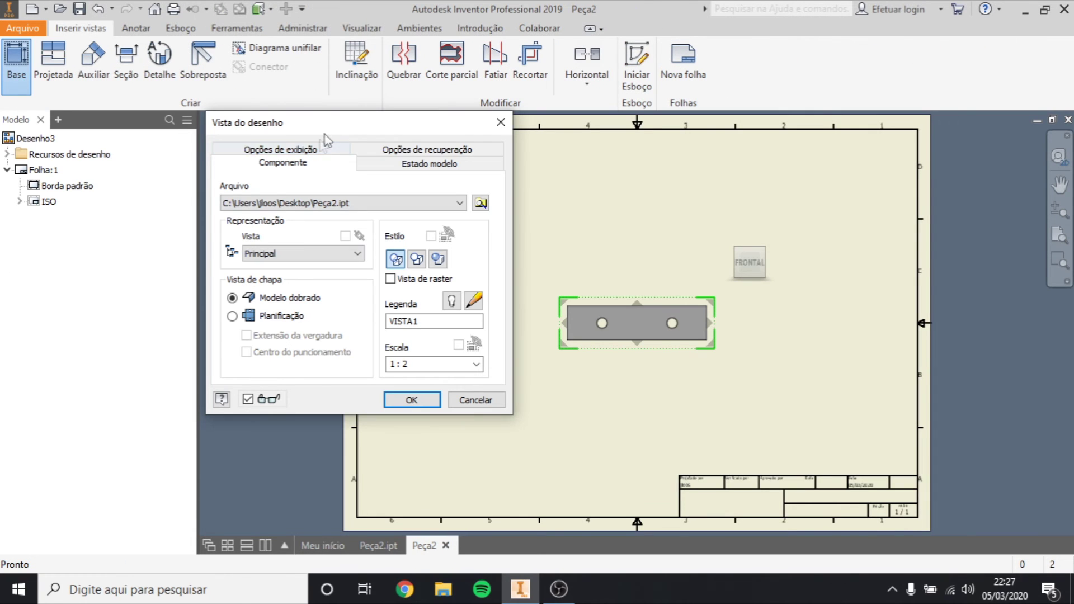
mouse_move(340, 131)
mouse_down()
mouse_move(311, 130)
mouse_move(223, 175)
mouse_up()
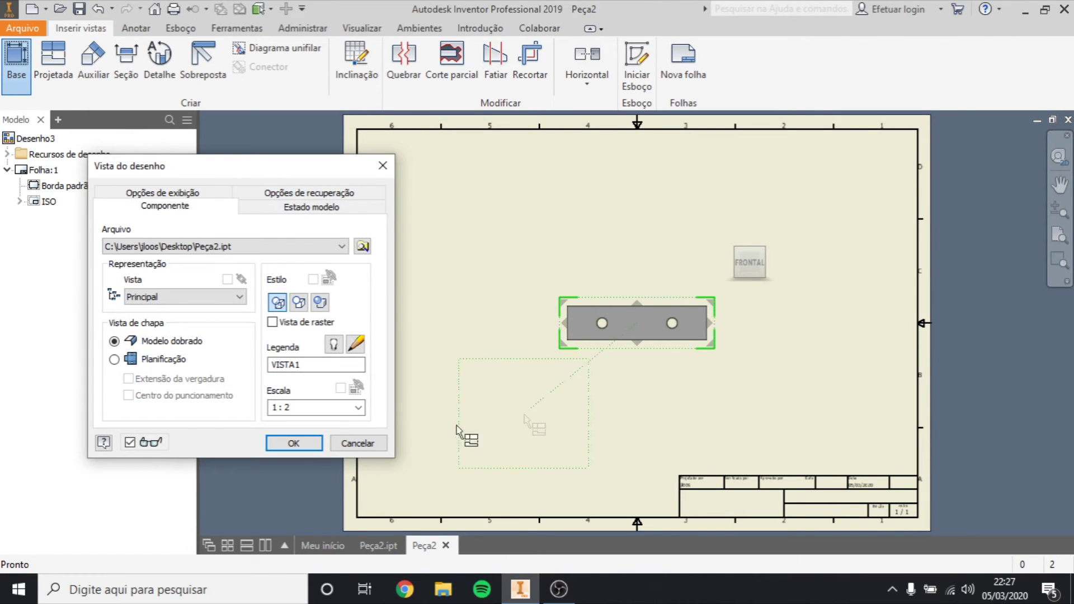
click(114, 359)
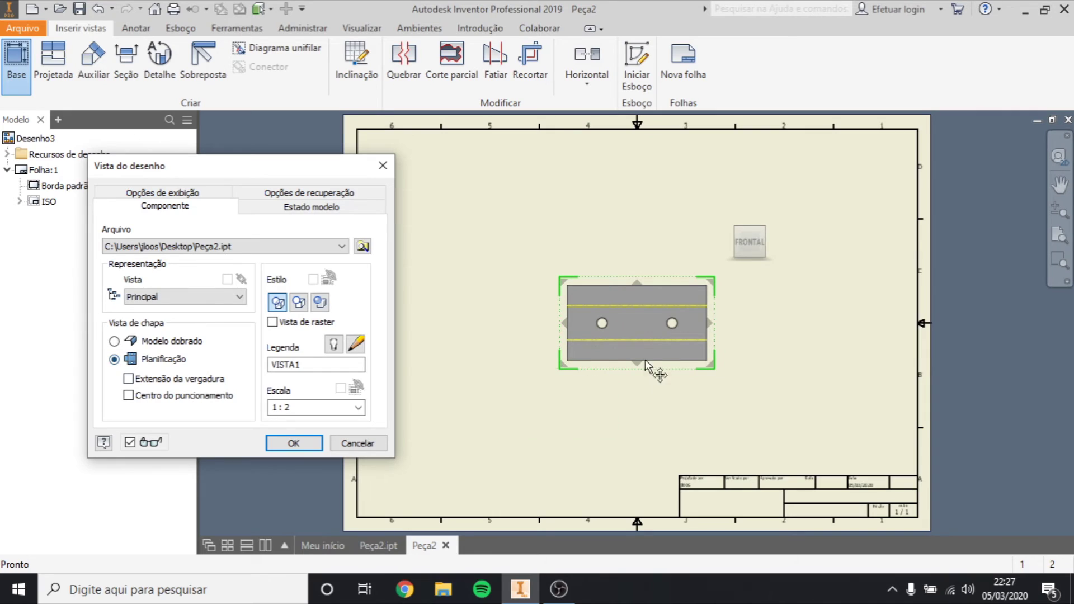
click(292, 442)
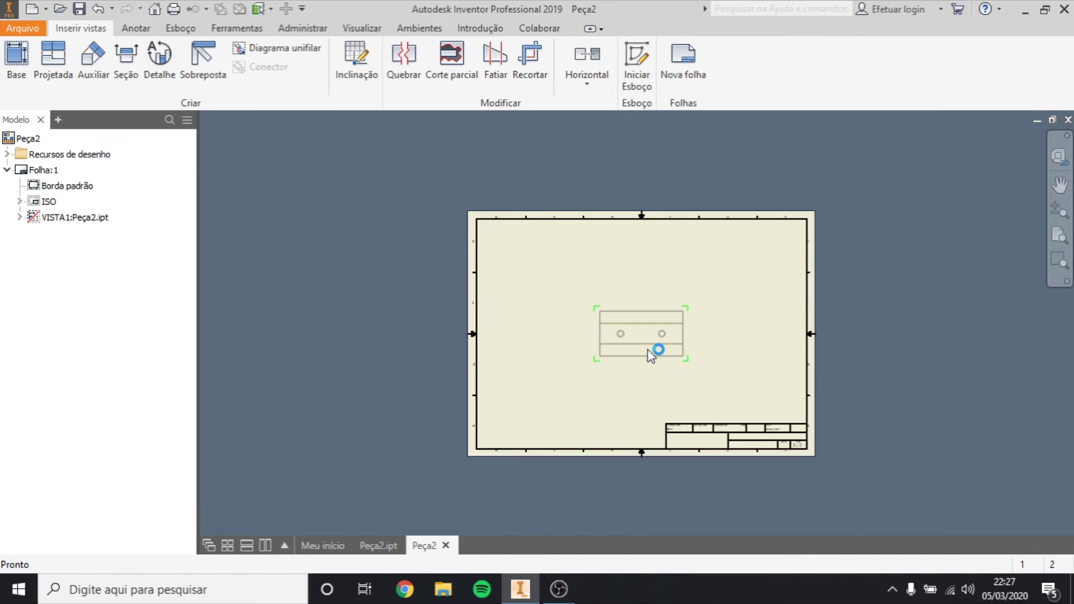
scroll(649, 350, up, 5)
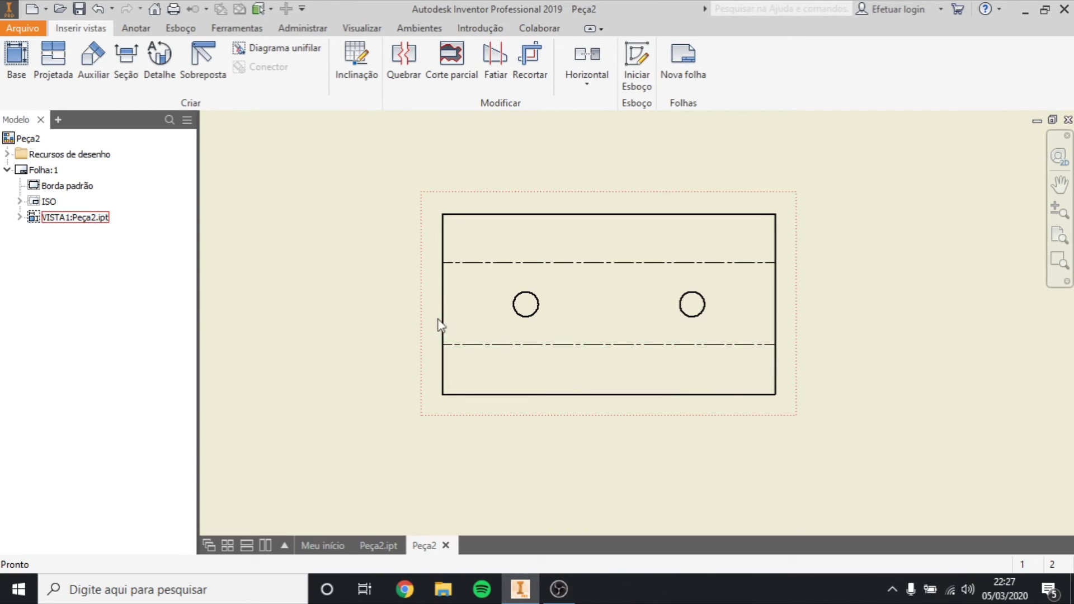
- Add centre marks to the left and right holes of the flat pattern
click(136, 28)
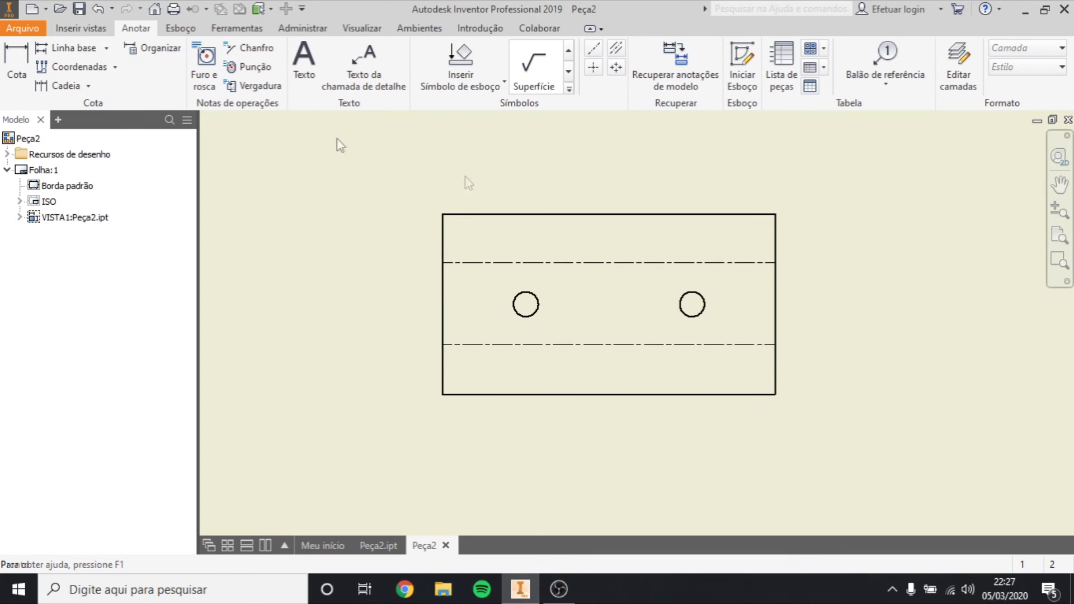
click(594, 67)
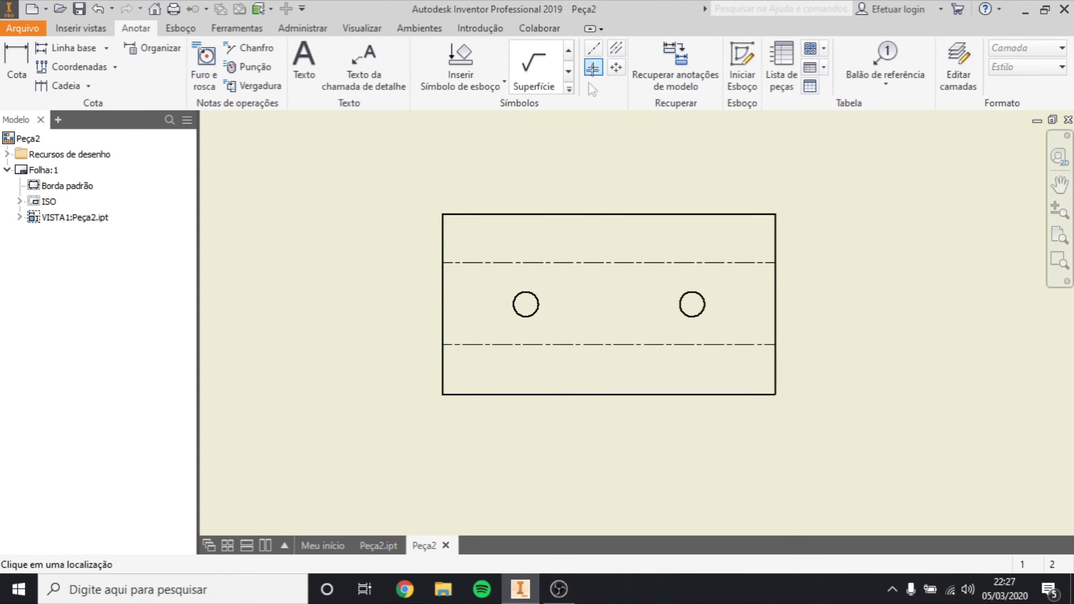
click(537, 311)
click(704, 312)
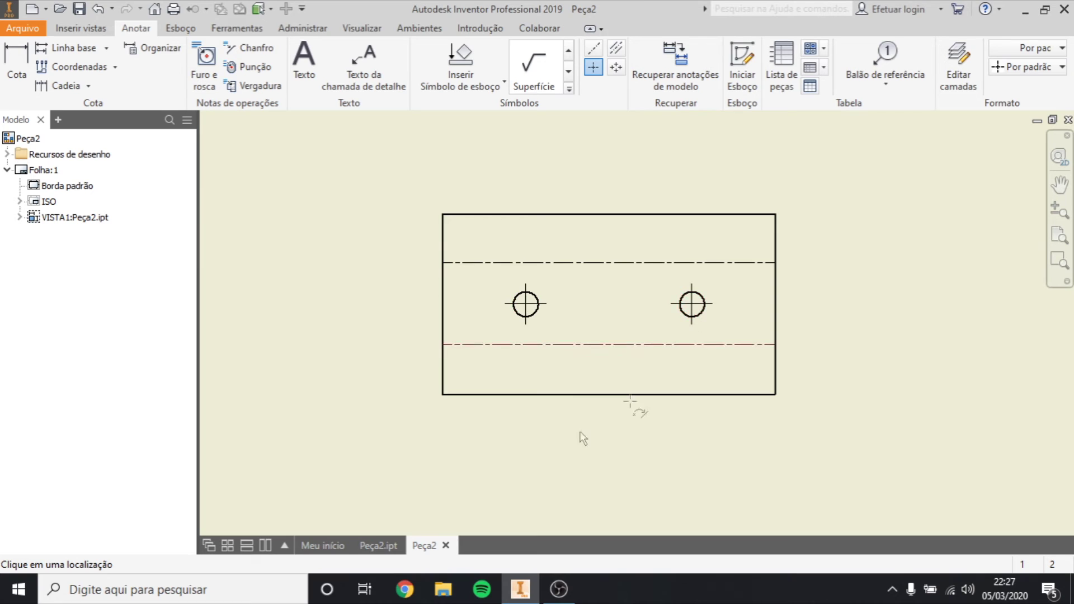
- Dimension the left hole centre 54,13 from the top edge
key(d)
click(538, 314)
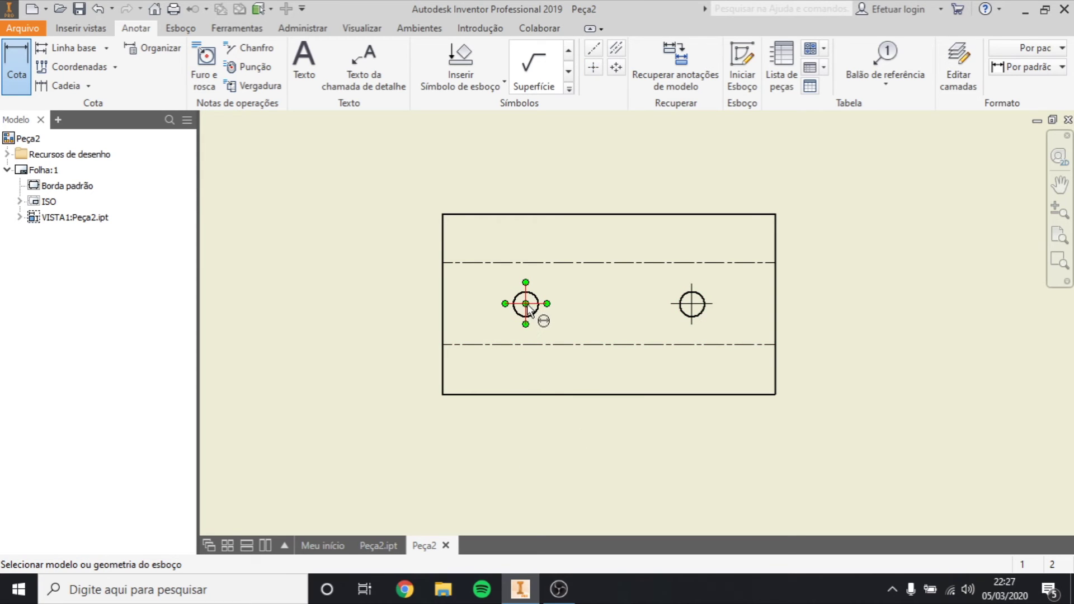
click(532, 214)
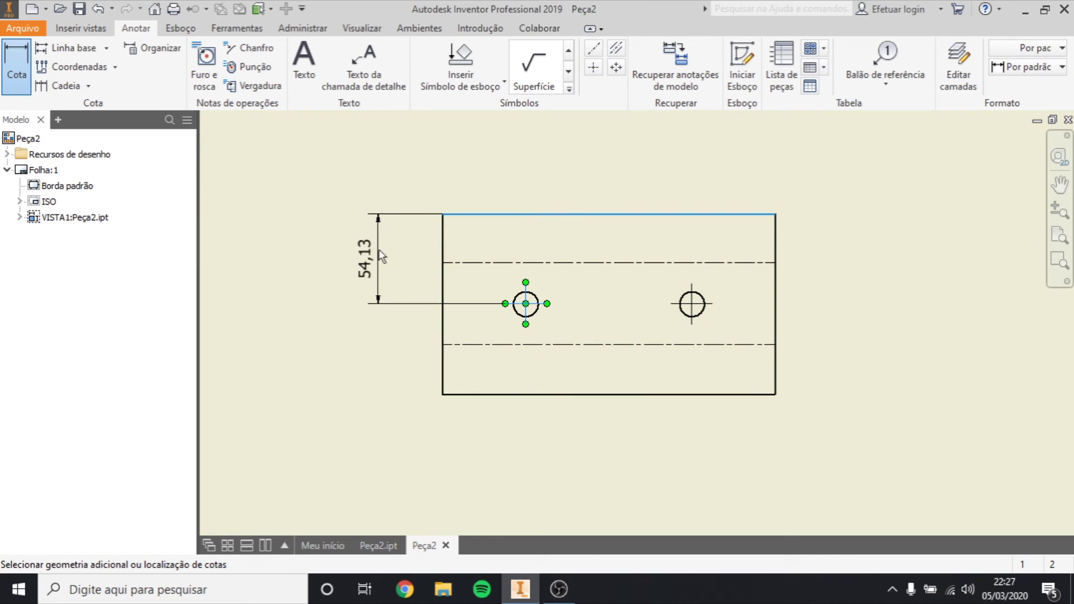
click(388, 269)
click(671, 433)
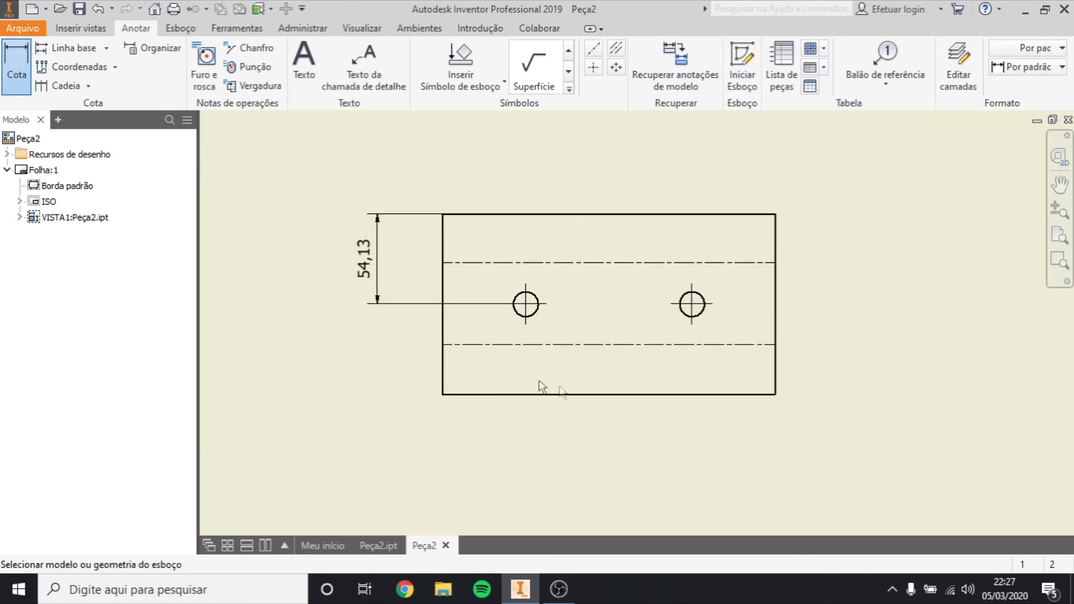
click(532, 313)
key(Escape)
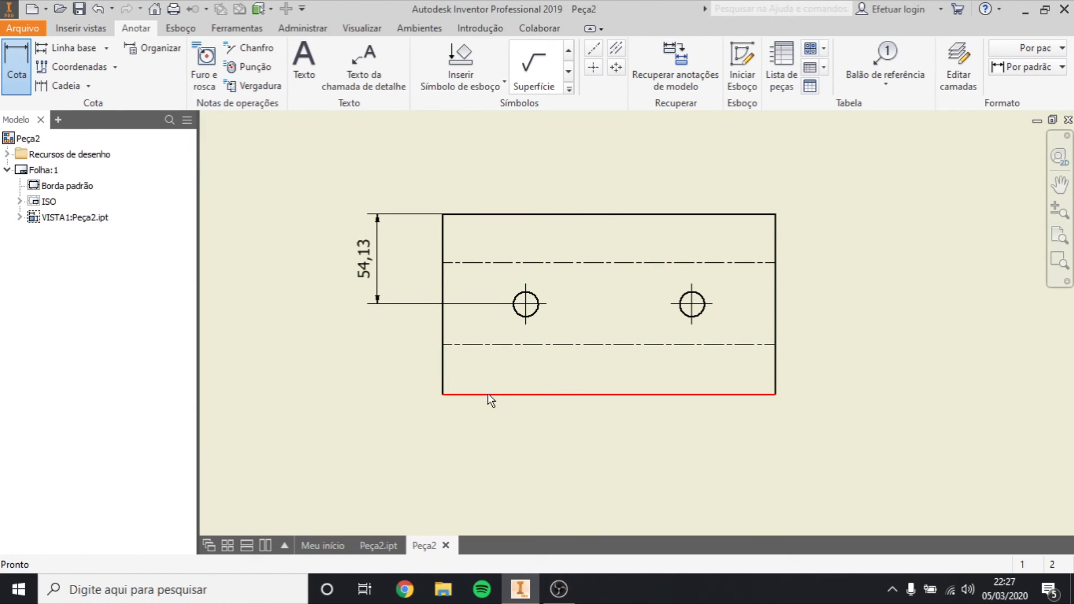
- Dimension the holes 100,00 apart and the left hole 50,00 from the left edge
click(539, 311)
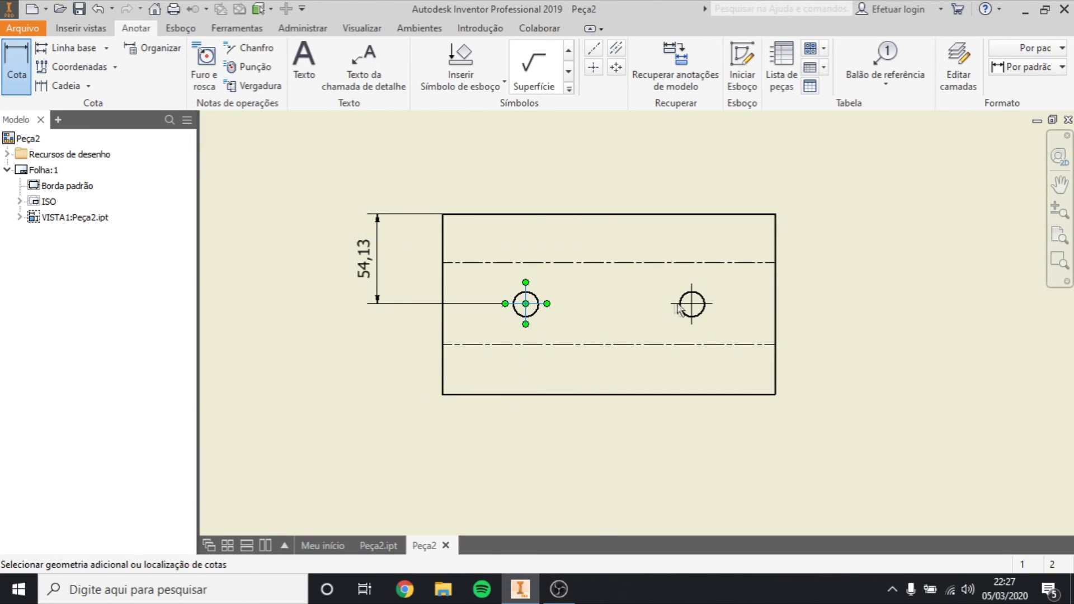
click(696, 308)
click(680, 187)
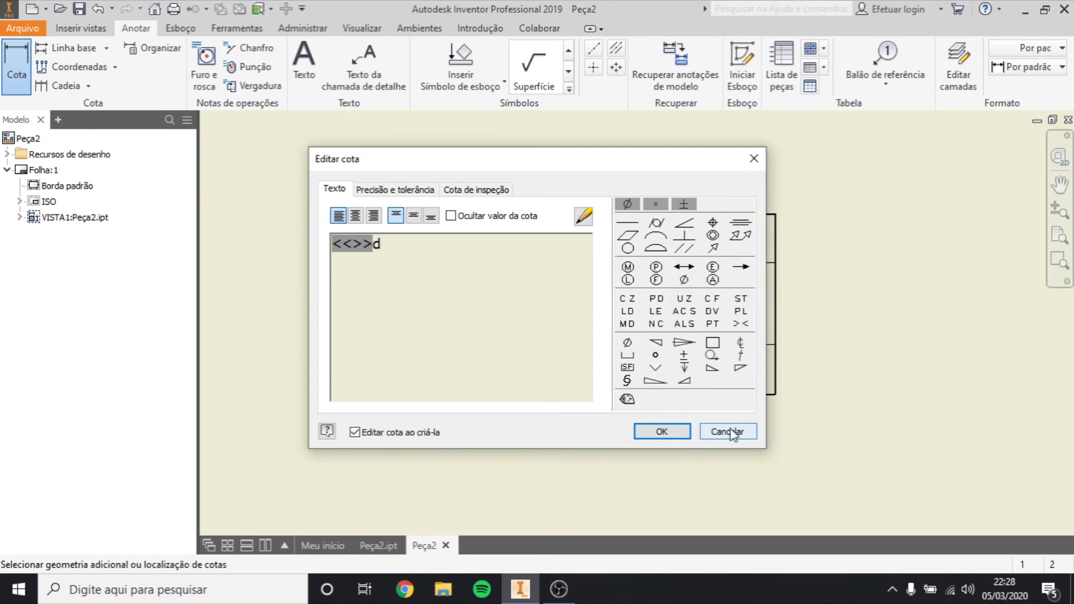
click(655, 432)
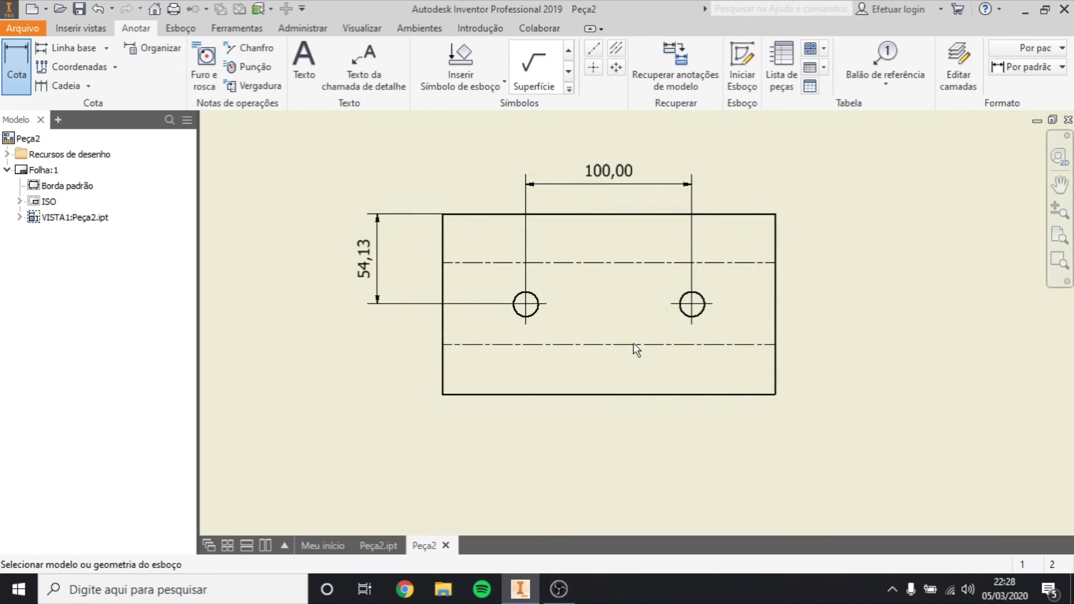
click(529, 310)
click(442, 246)
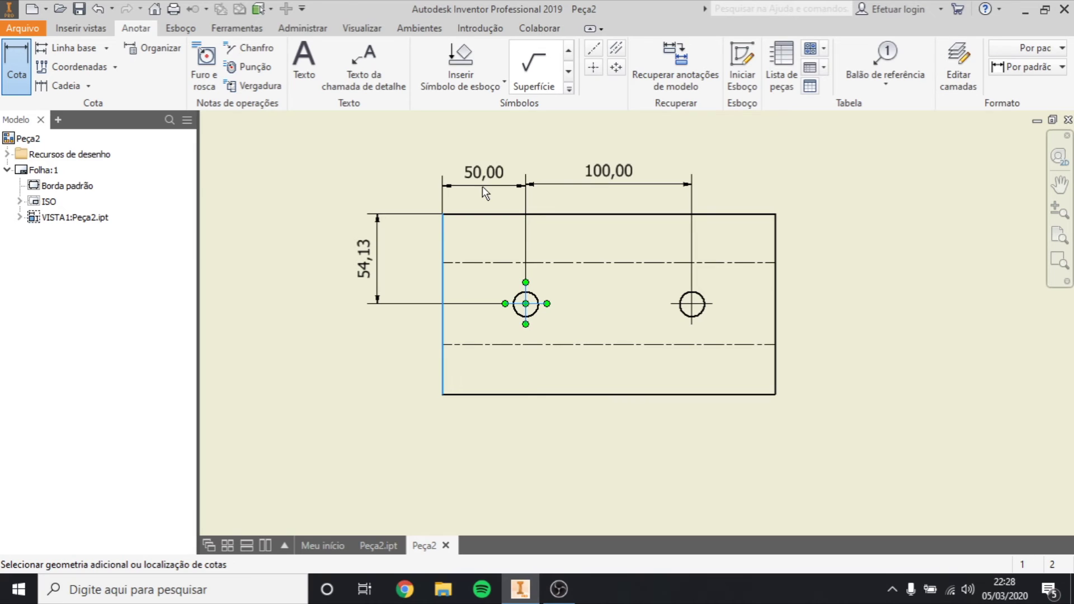
click(482, 186)
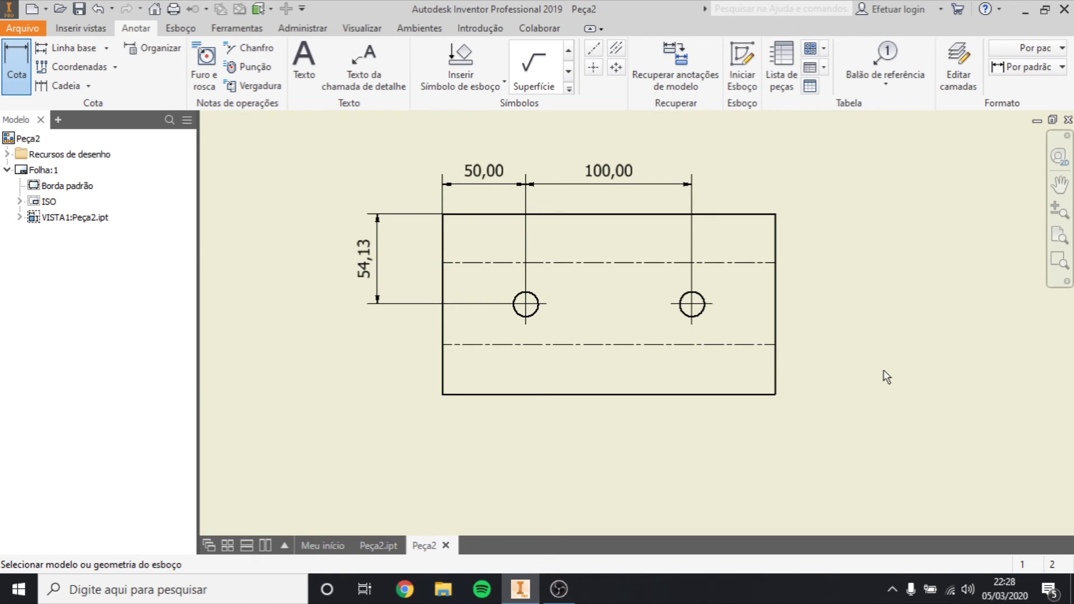
- Move the flat pattern to the sheet's upper right and place a folded-channel base view
scroll(884, 370, up, 1)
scroll(506, 172, up, 2)
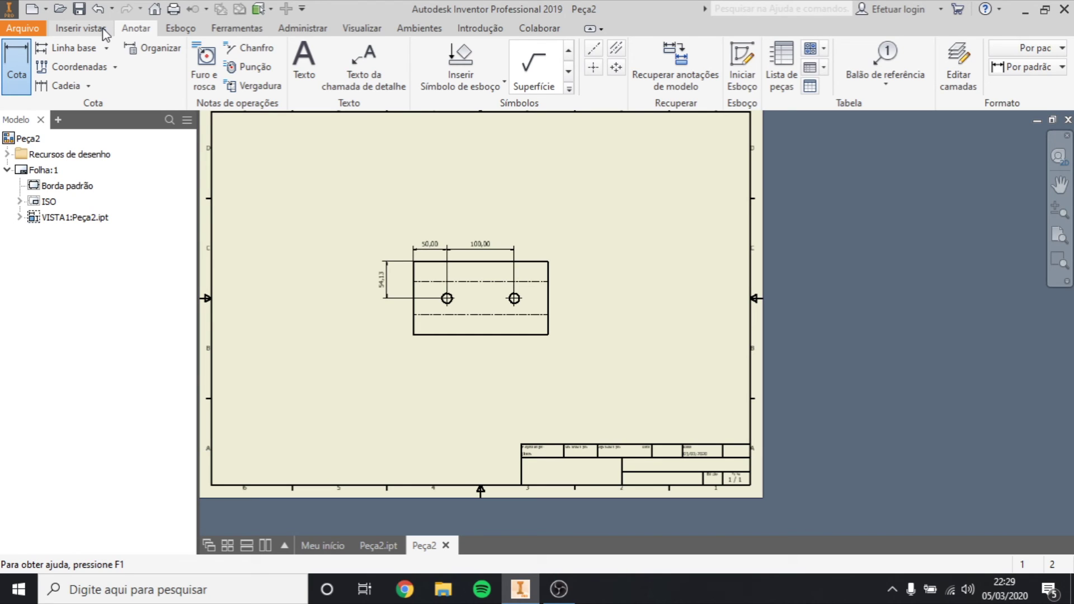
click(104, 35)
click(54, 56)
click(697, 233)
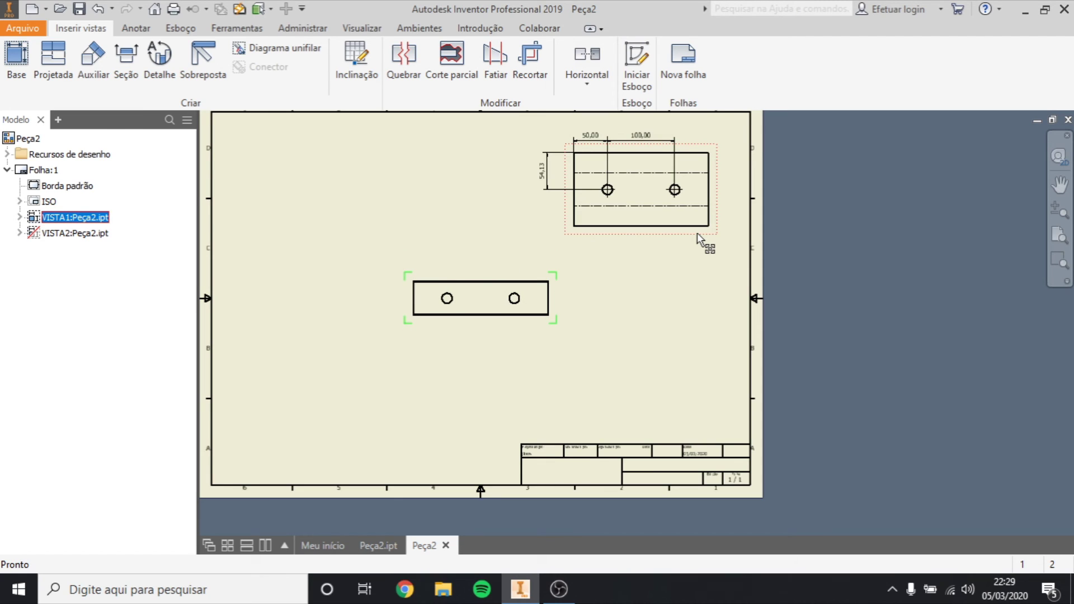
- Project an isometric view below the folded front view
key(Return)
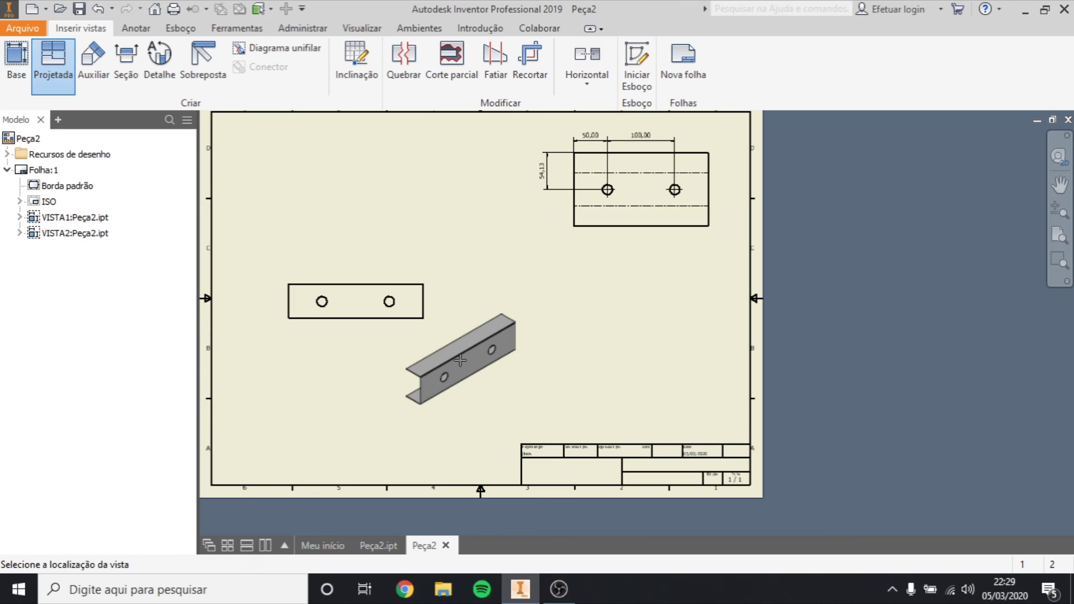
click(460, 360)
scroll(459, 360, up, 1)
right_click(296, 305)
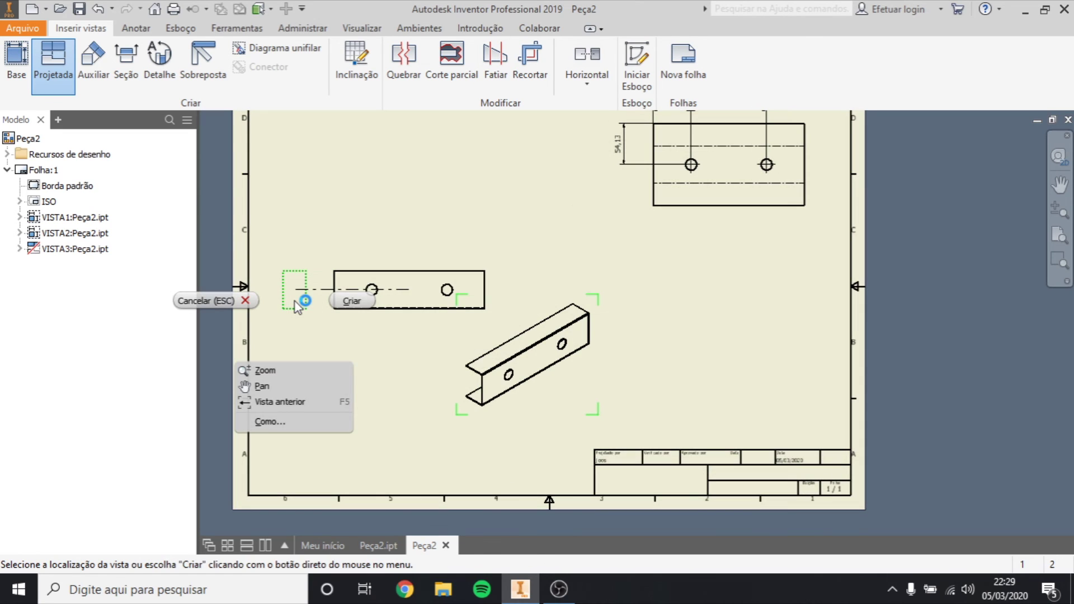
- Create the pending end and isometric views, then inspect the R1,00 bend radius up close
click(351, 301)
scroll(285, 288, up, 3)
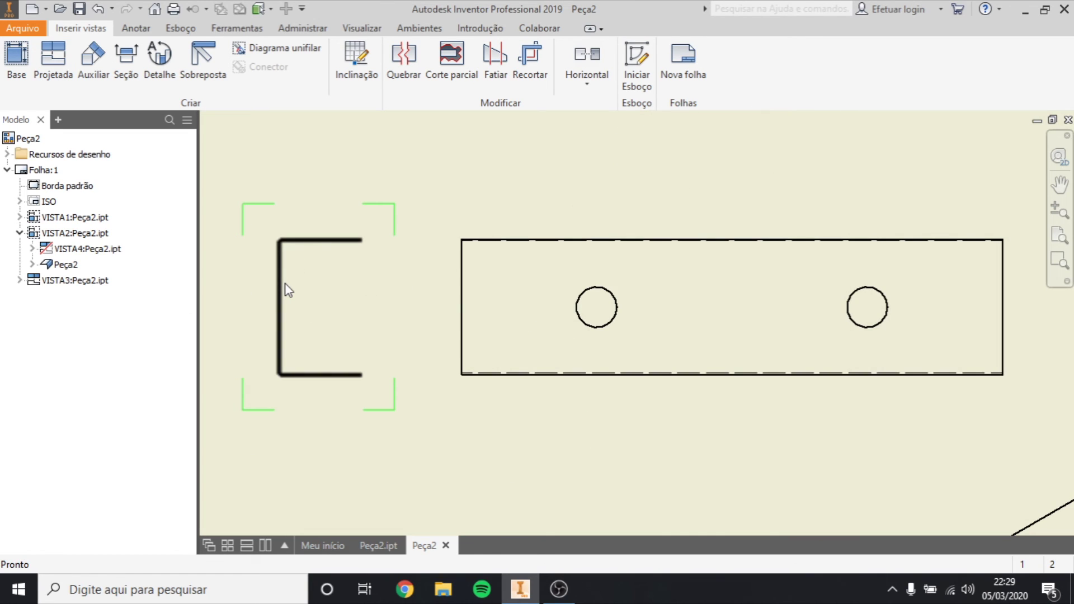
scroll(285, 288, up, 3)
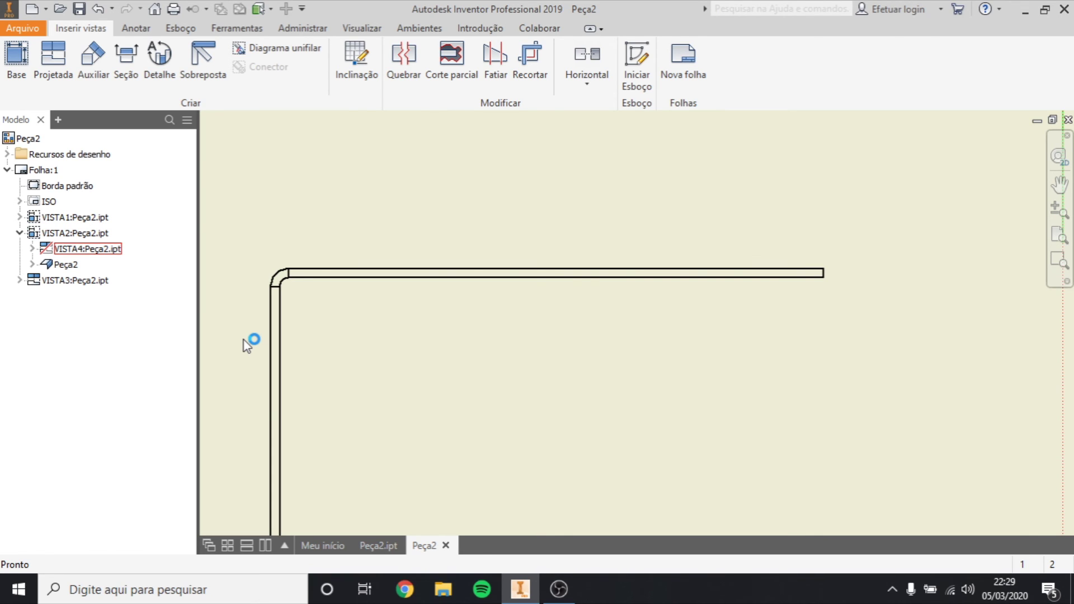
scroll(244, 340, down, 5)
scroll(426, 199, up, 4)
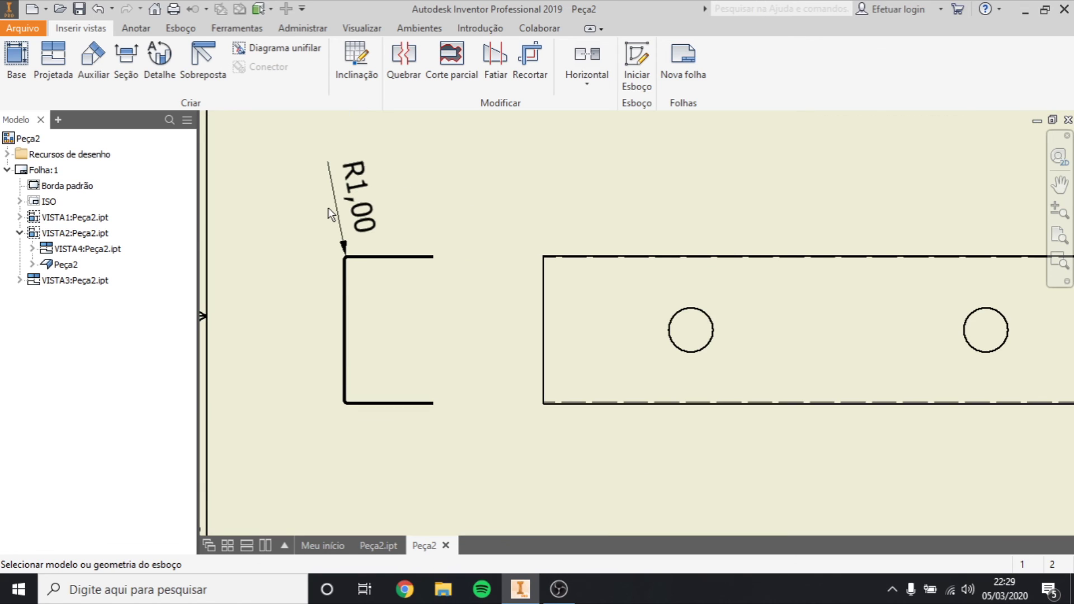
scroll(331, 214, up, 3)
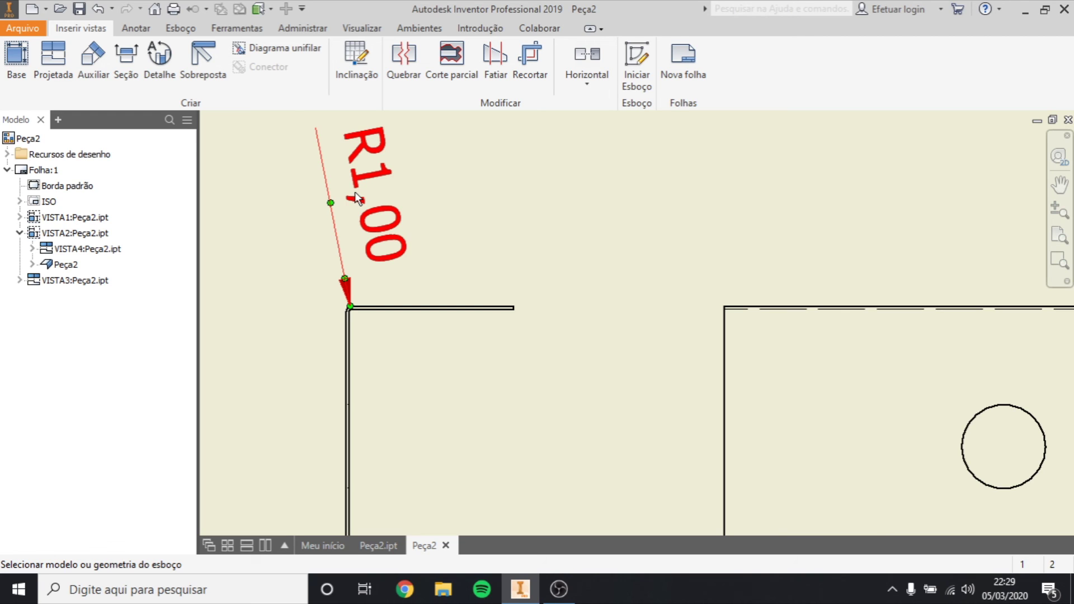
scroll(400, 286, down, 3)
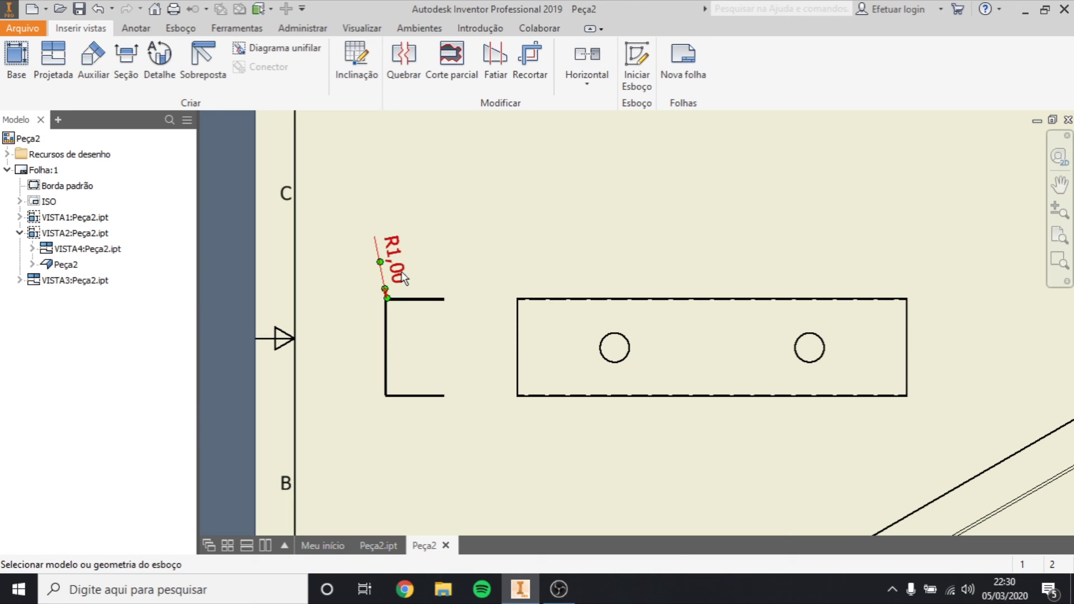
scroll(388, 318, up, 5)
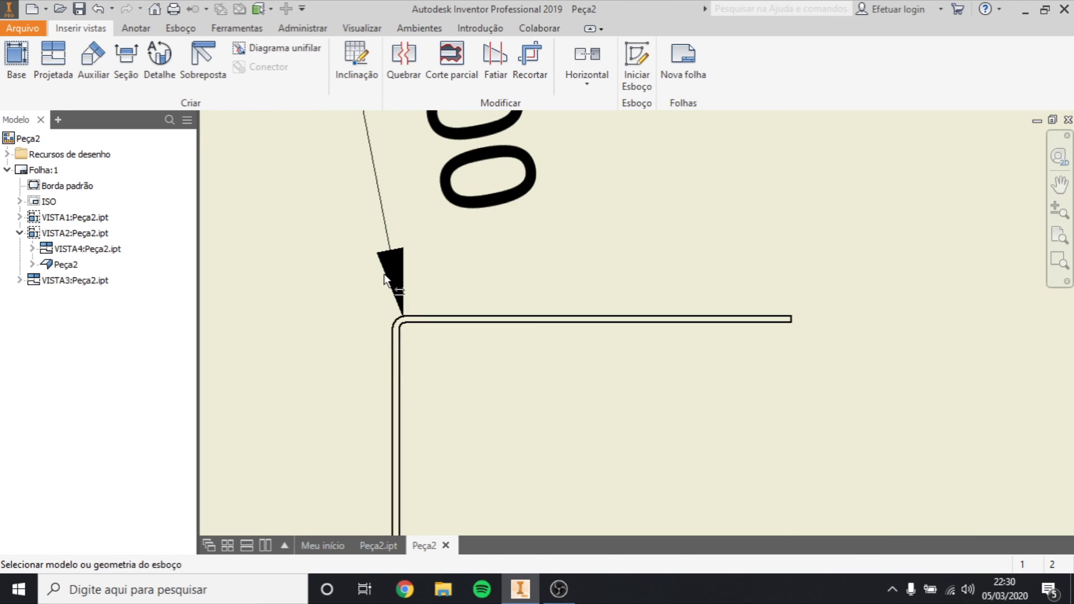
scroll(414, 266, down, 3)
scroll(415, 266, down, 3)
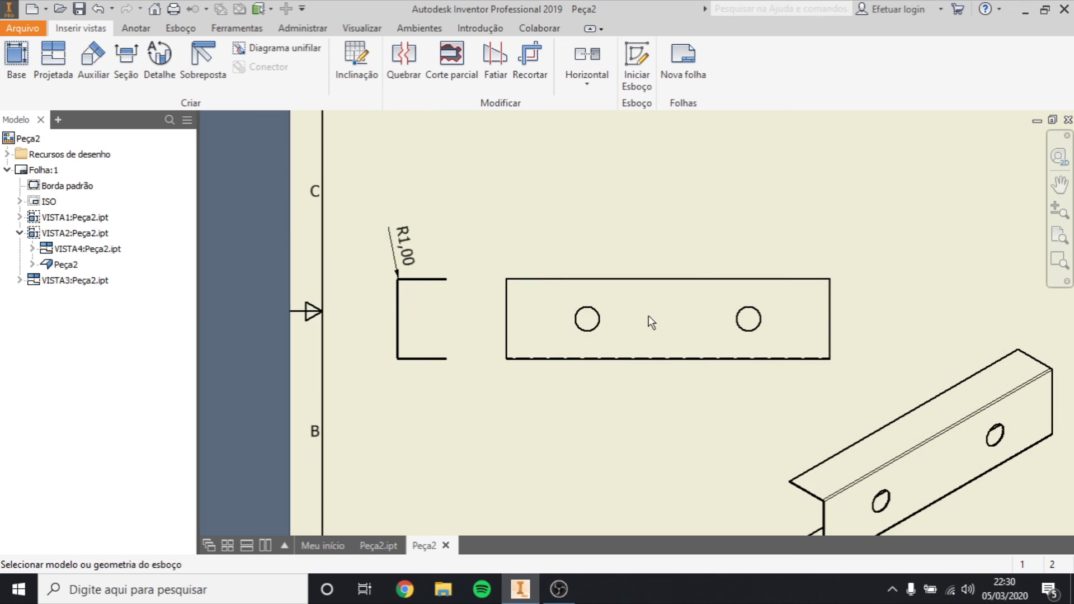
scroll(594, 331, up, 2)
scroll(594, 332, down, 2)
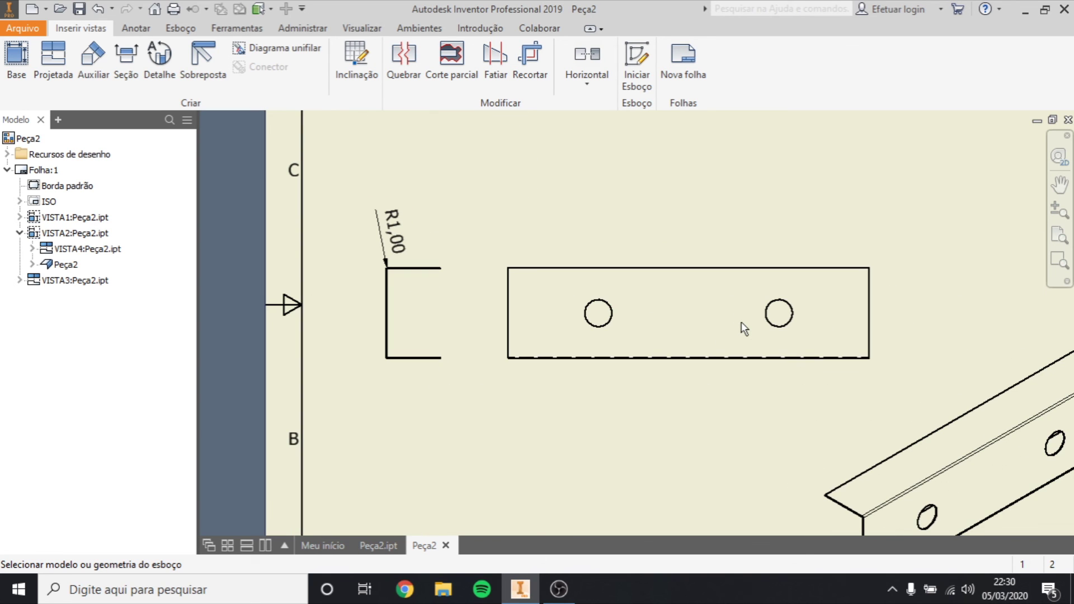
middle_drag(742, 322, 695, 240)
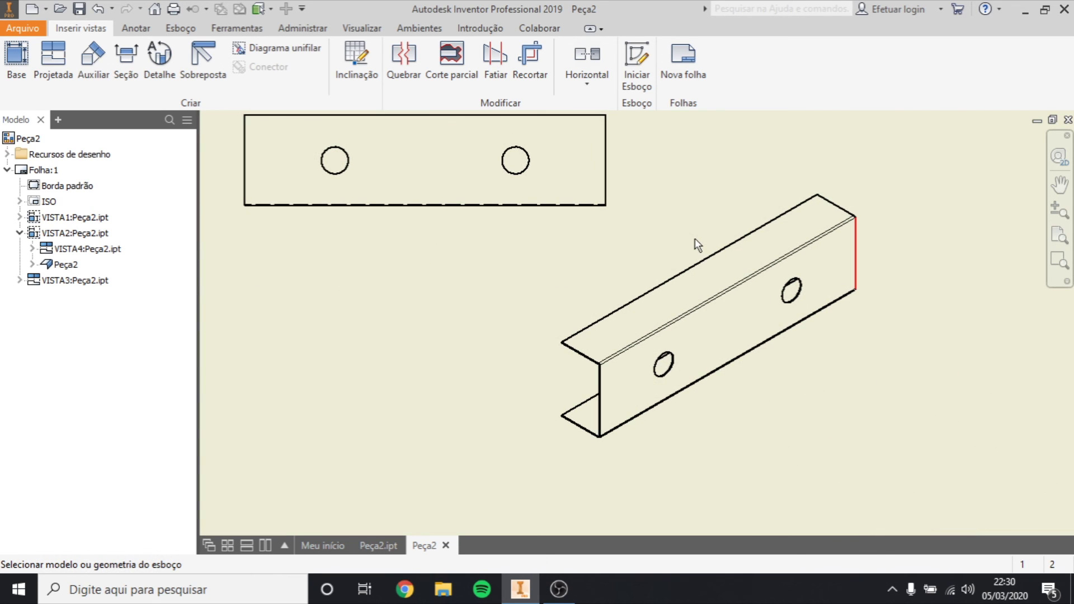
scroll(965, 234, down, 4)
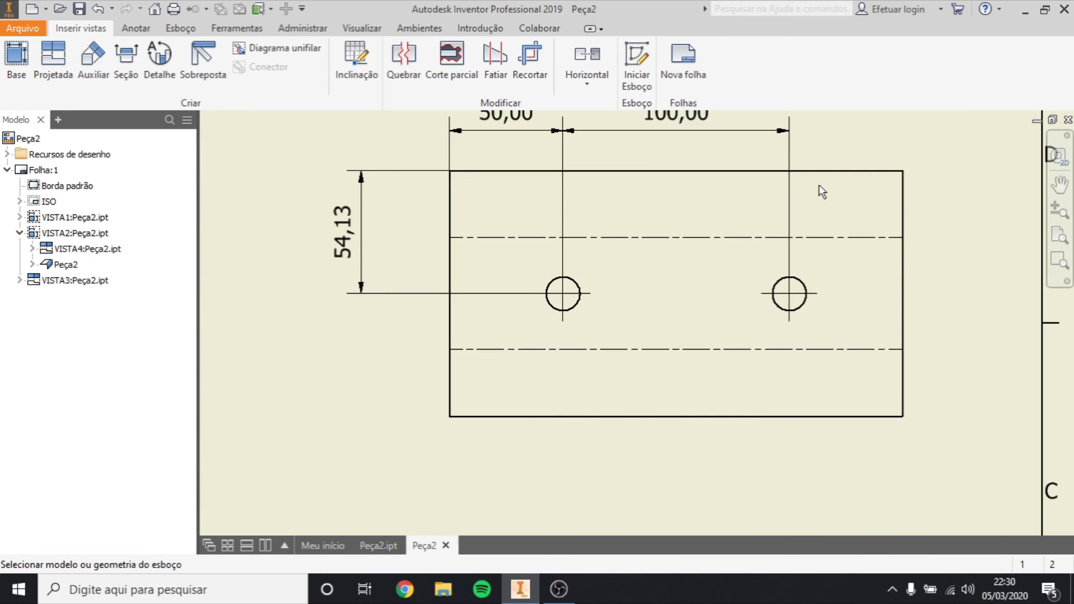
scroll(821, 191, down, 1)
scroll(779, 240, down, 3)
scroll(707, 355, up, 4)
middle_drag(846, 216, 651, 283)
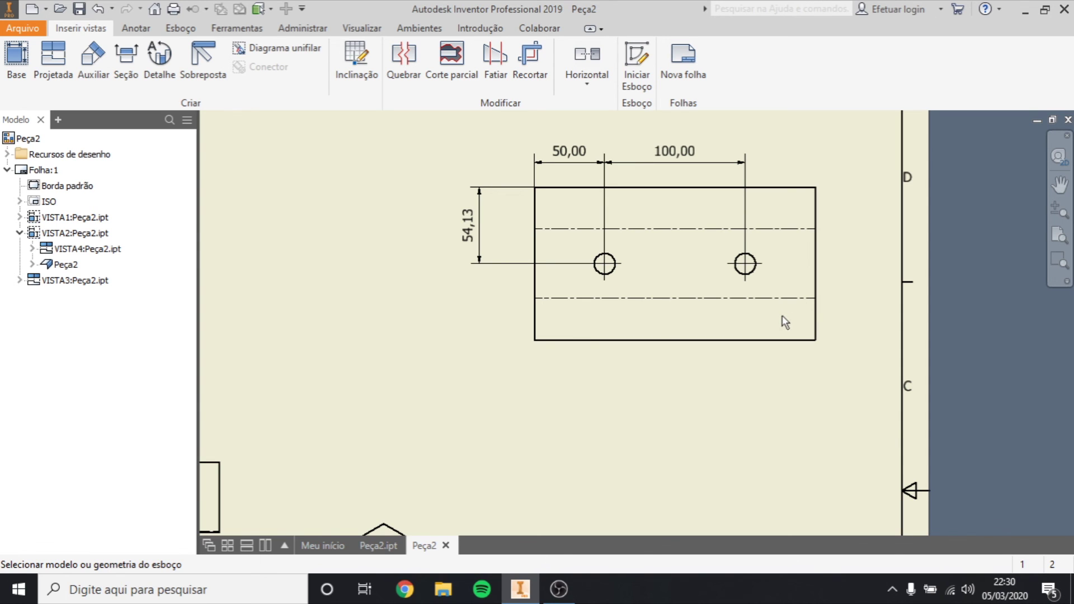
scroll(785, 324, down, 3)
middle_drag(494, 335, 600, 273)
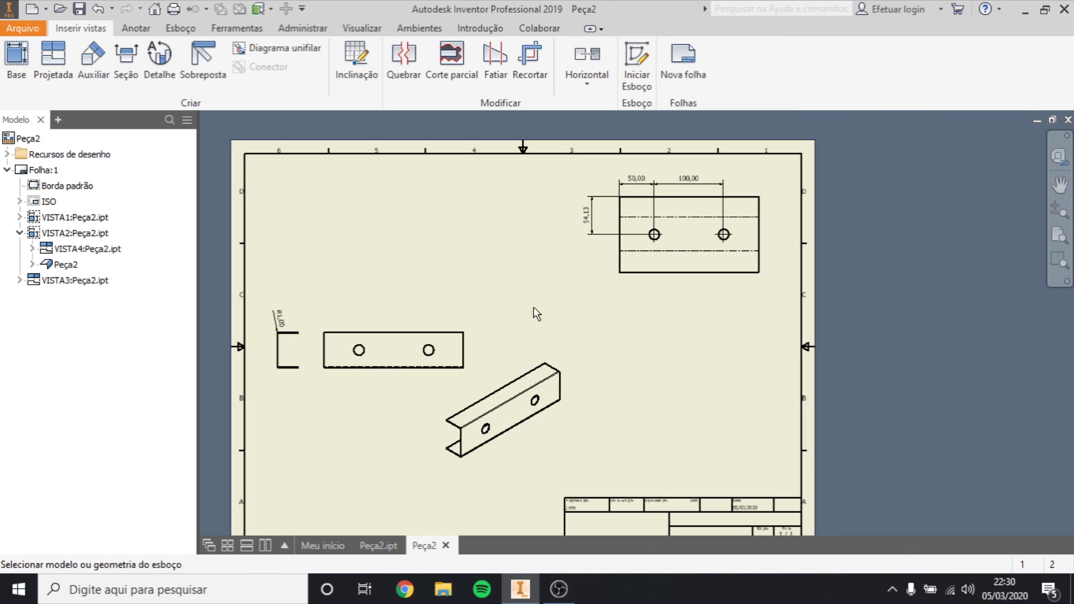
scroll(546, 311, down, 2)
scroll(539, 283, up, 3)
scroll(564, 274, up, 1)
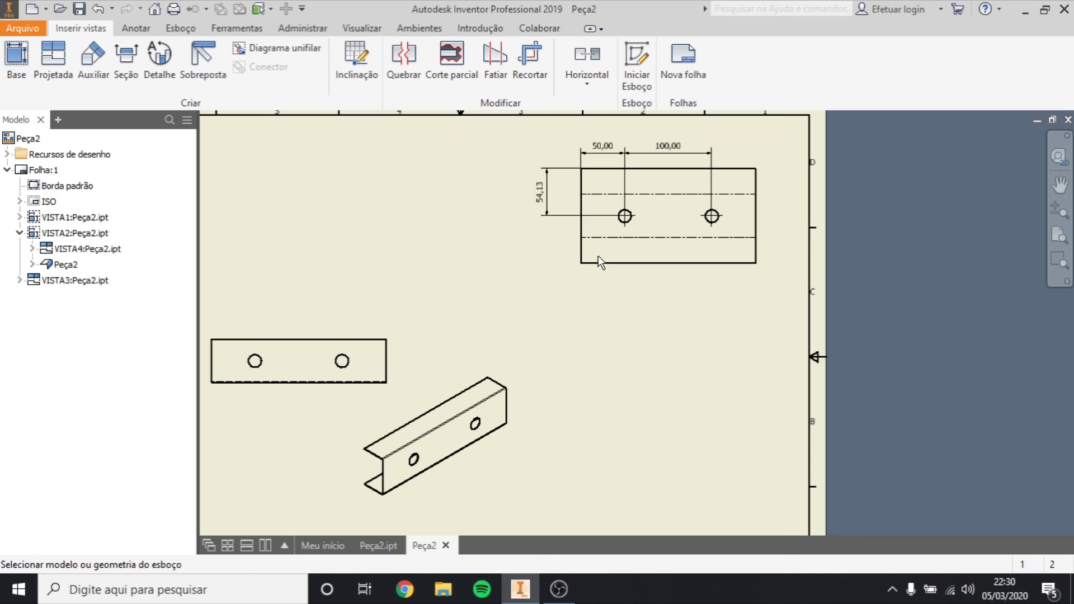
middle_drag(515, 278, 530, 273)
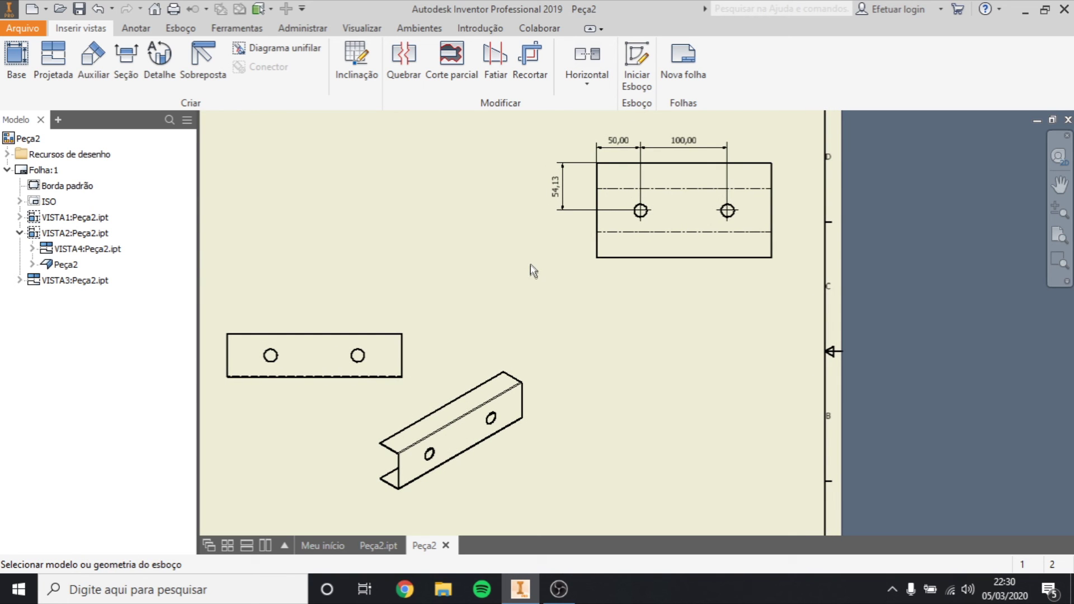
mouse_move(530, 264)
middle_down()
mouse_move(639, 218)
mouse_move(602, 175)
middle_up()
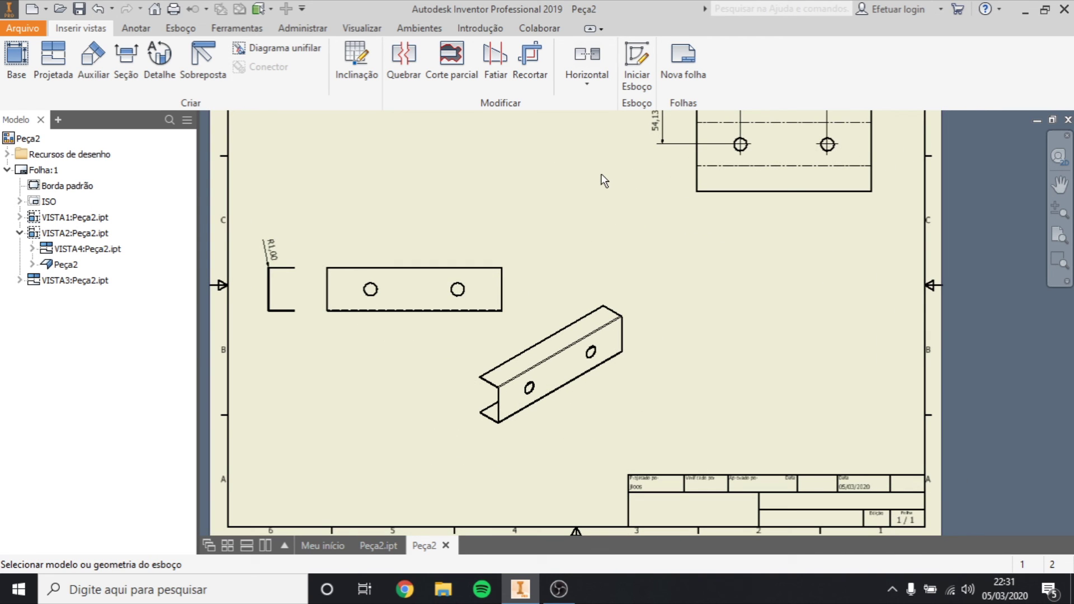
middle_drag(488, 215, 532, 210)
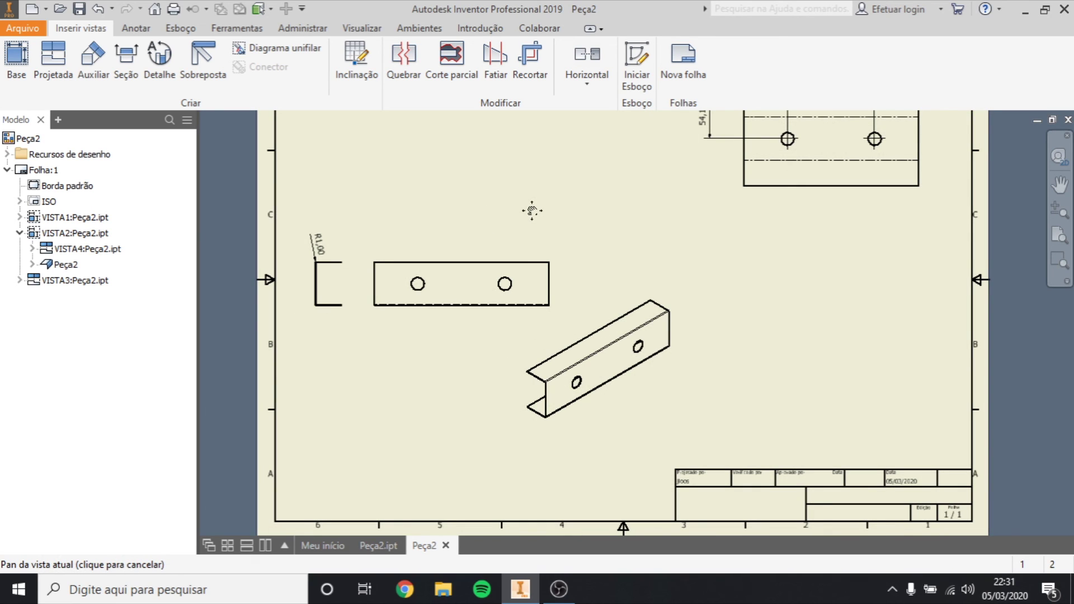